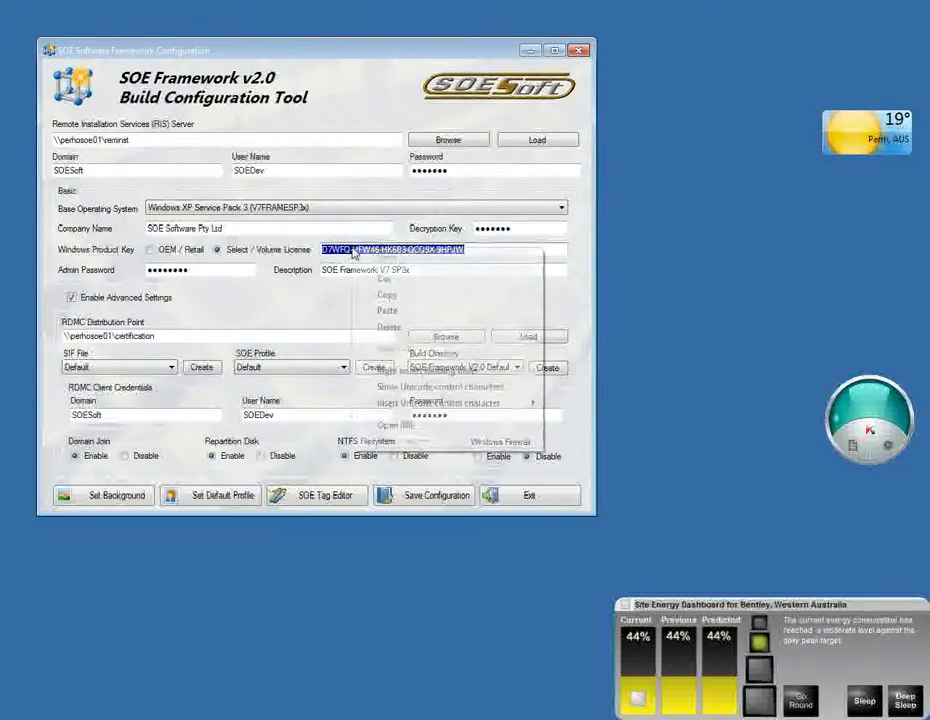
Step: Select the Test Build SIF file, set the Windows product key type to Select / Volume License and paste the product key
left_click(126, 372)
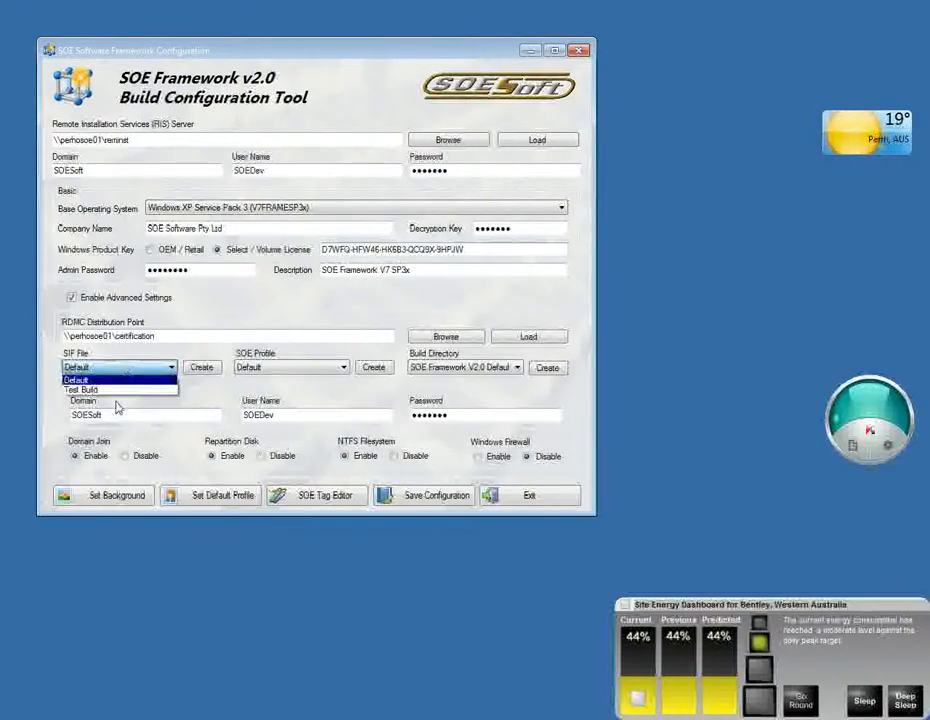
left_click(80, 388)
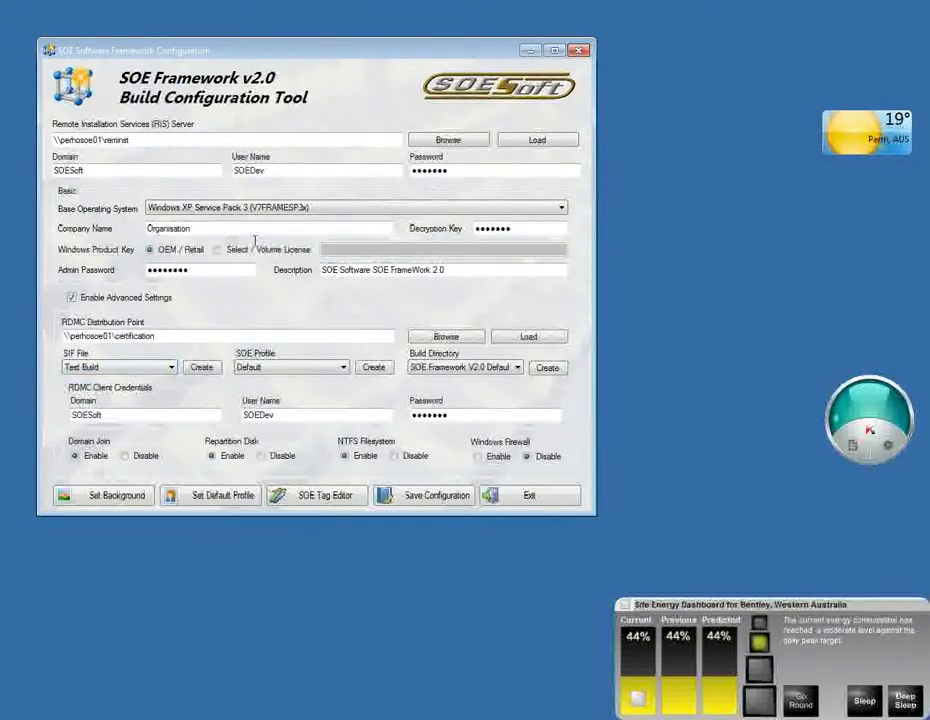
left_click(217, 249)
left_click(324, 248)
key("ctrl+v")
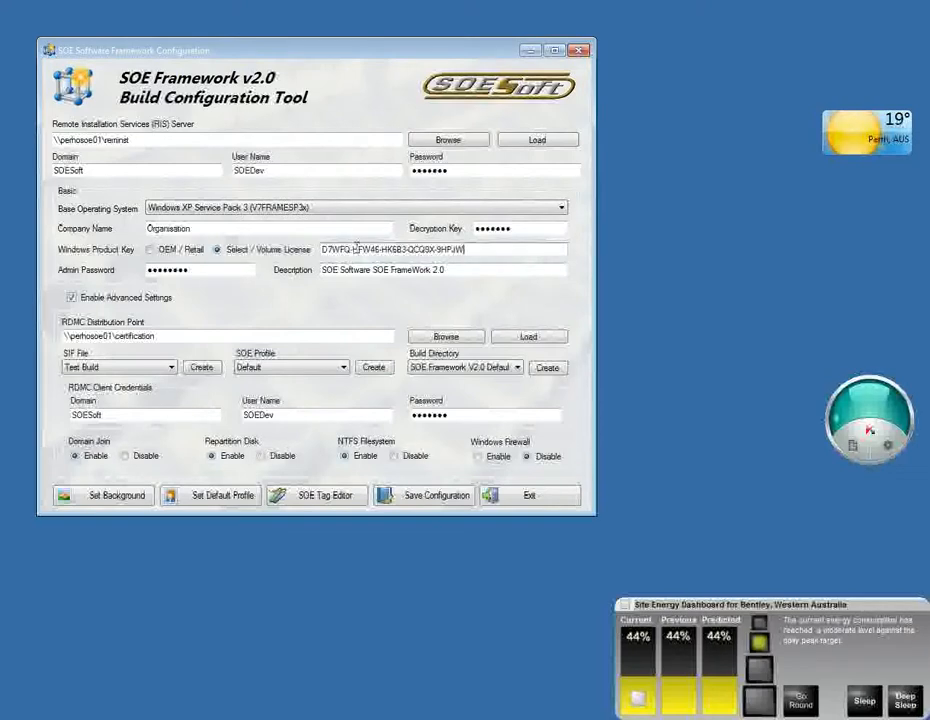
Step: Set the company name to Test and the description to SOE Software SOE FrameWork 2.0 Test Build
left_click_drag(214, 229, 137, 222)
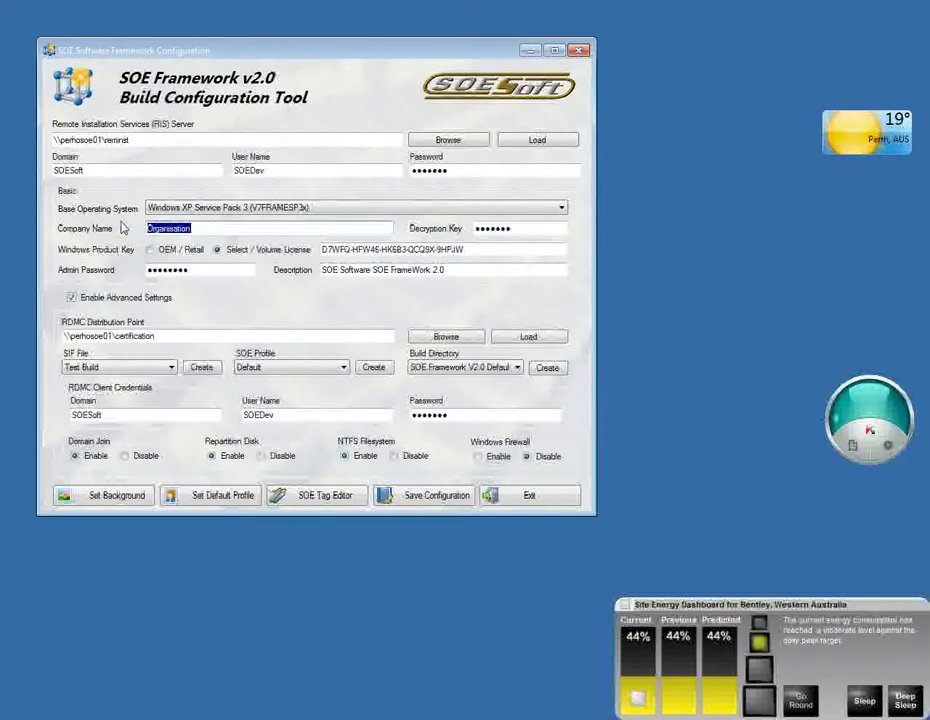
type("Test")
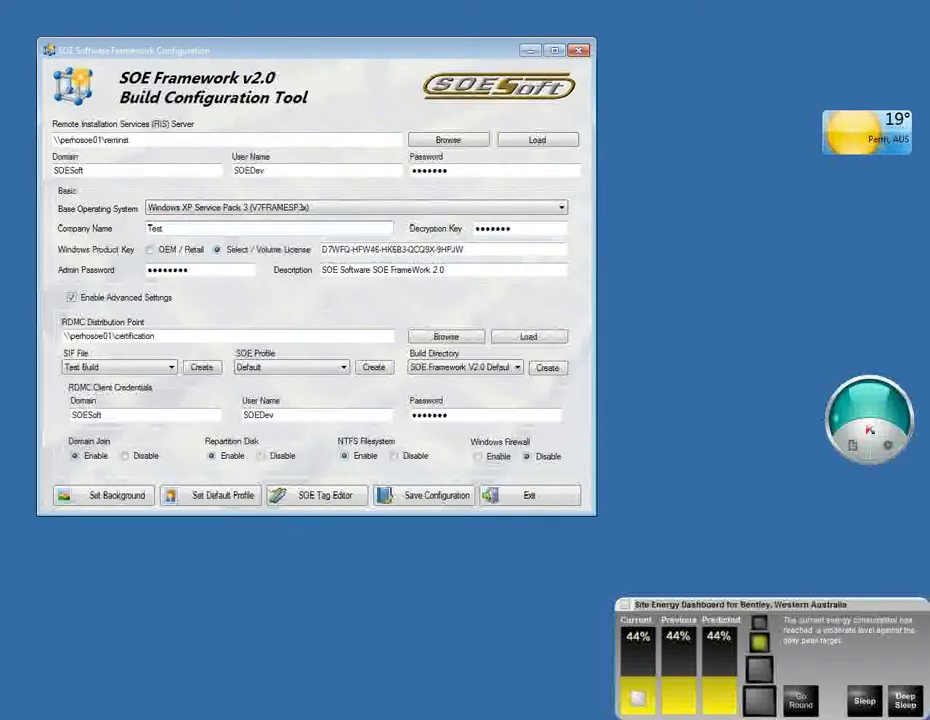
left_click(456, 269)
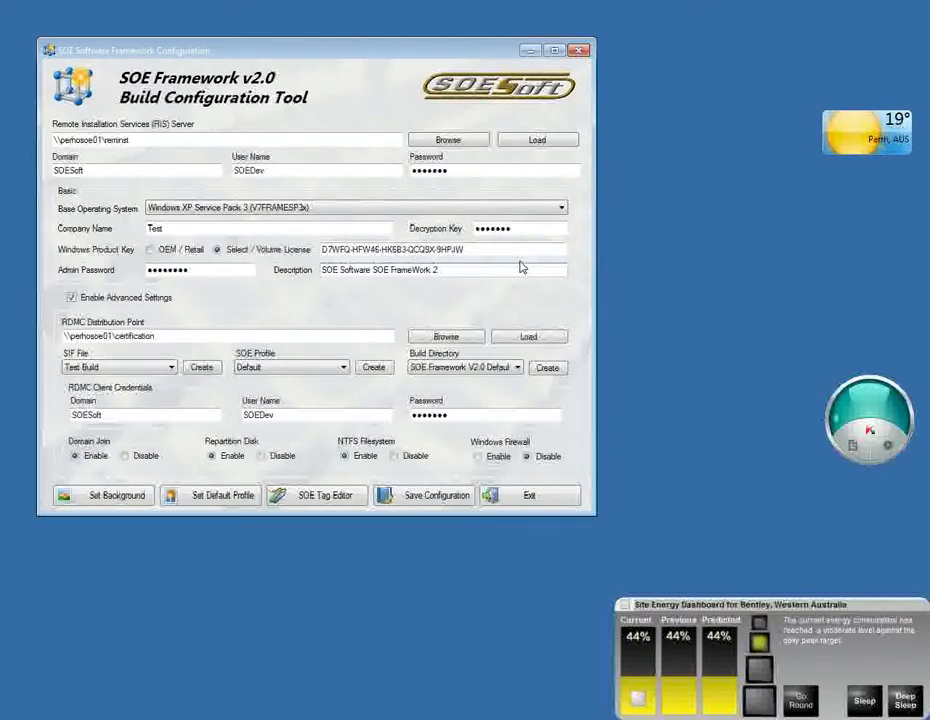
type(".0 Test Build")
Step: Set the build description in the SOE Tag Editor to Student Lab Build and save the tag
left_click(303, 497)
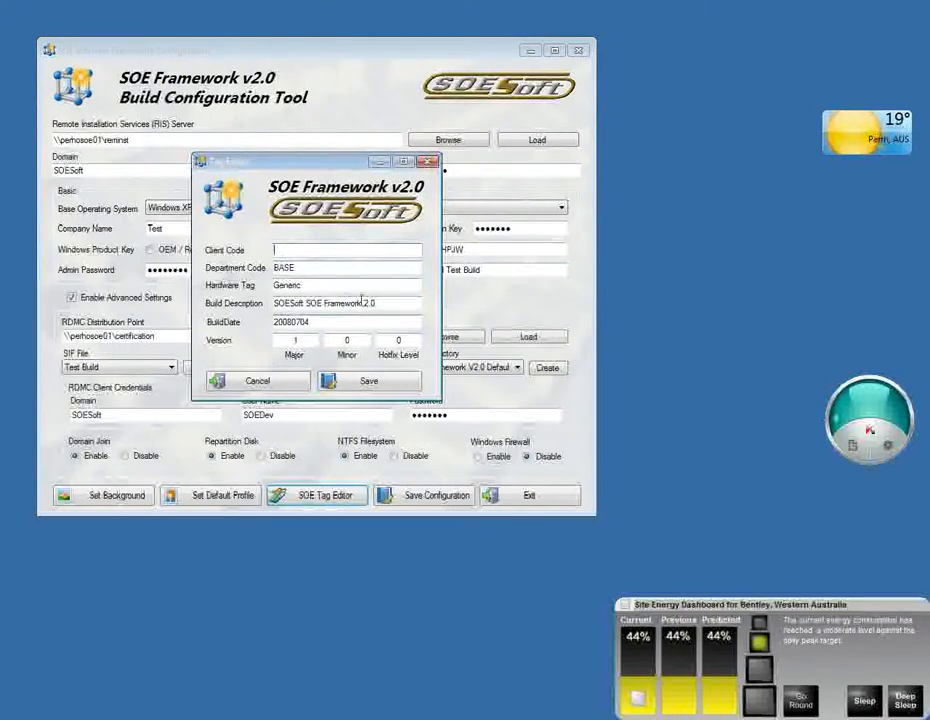
left_click_drag(396, 303, 265, 297)
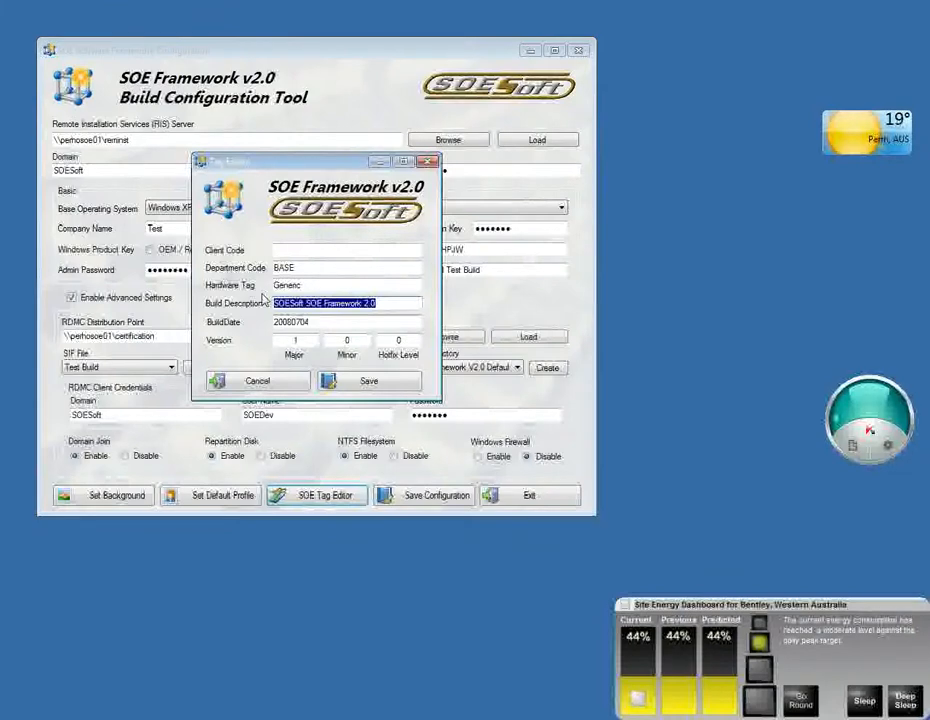
type("Student Lab Build")
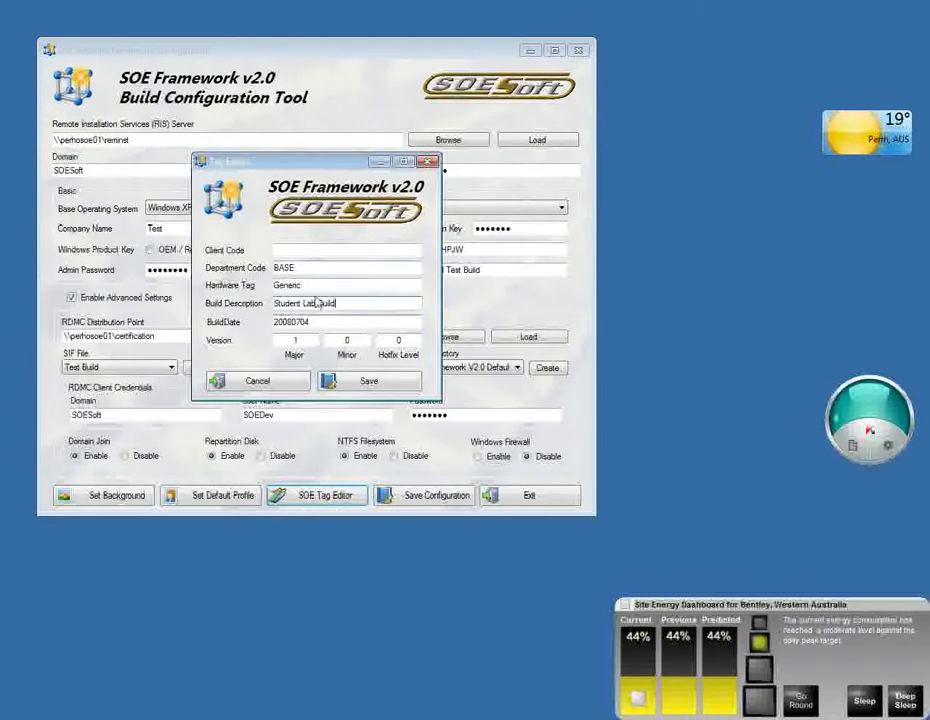
left_click(355, 382)
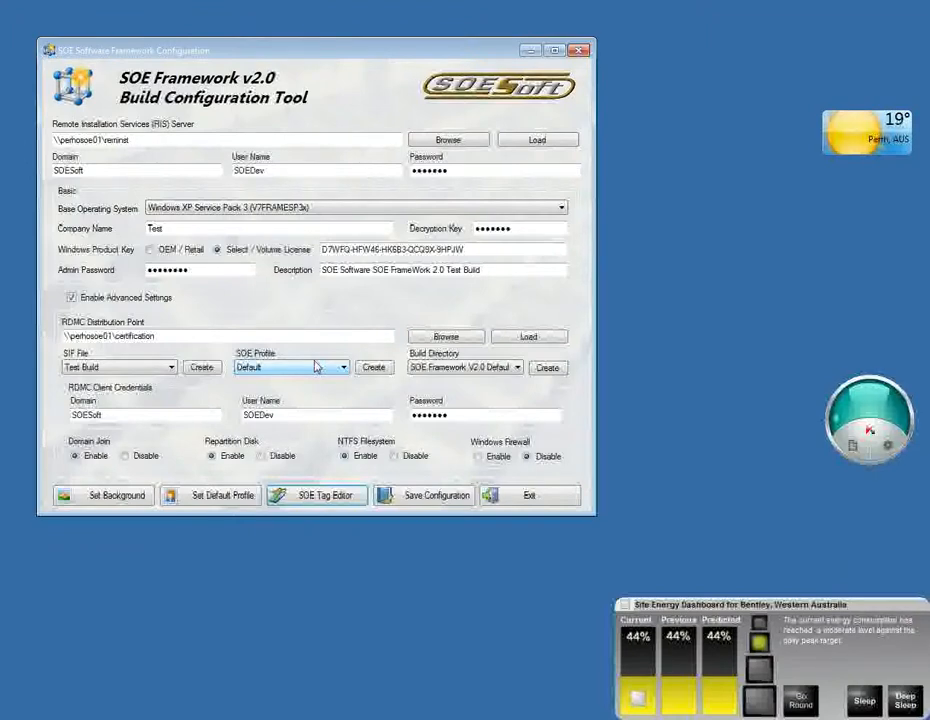
left_click(233, 208)
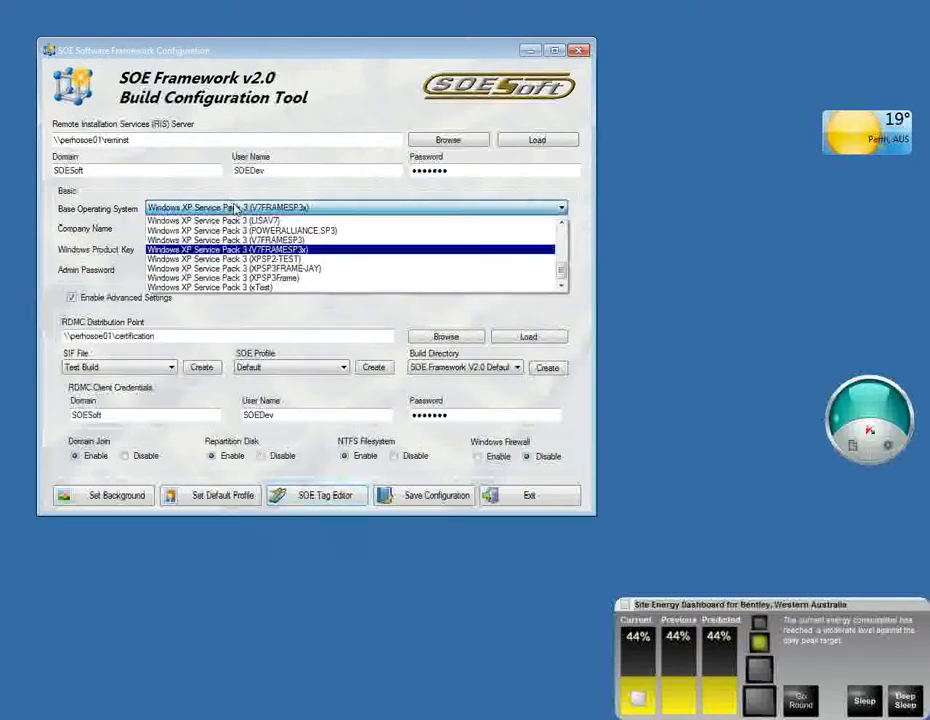
left_click(235, 210)
left_click(450, 368)
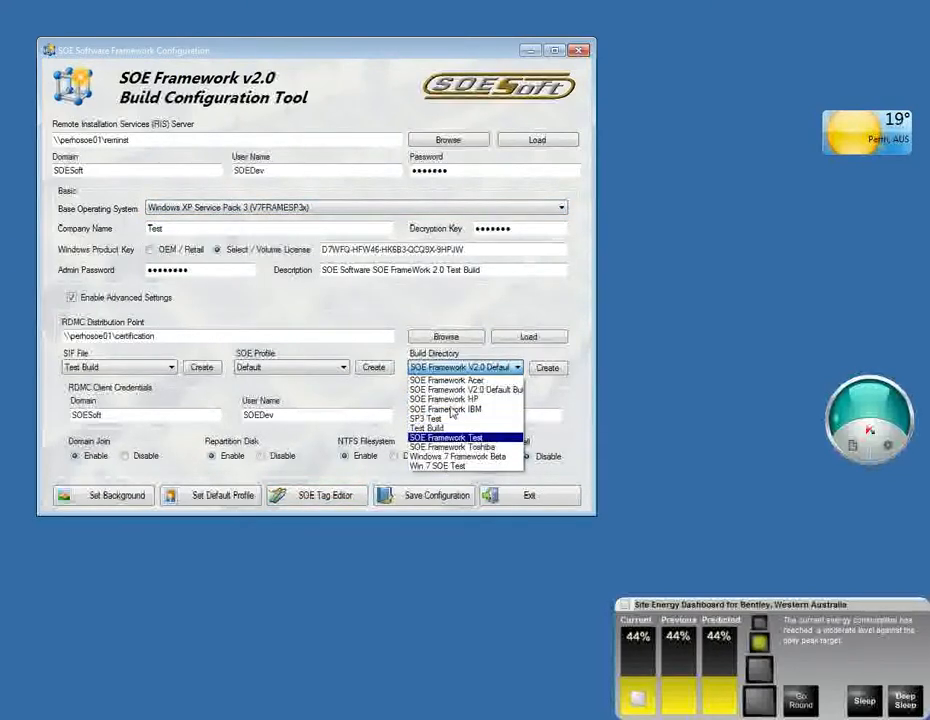
left_click(451, 372)
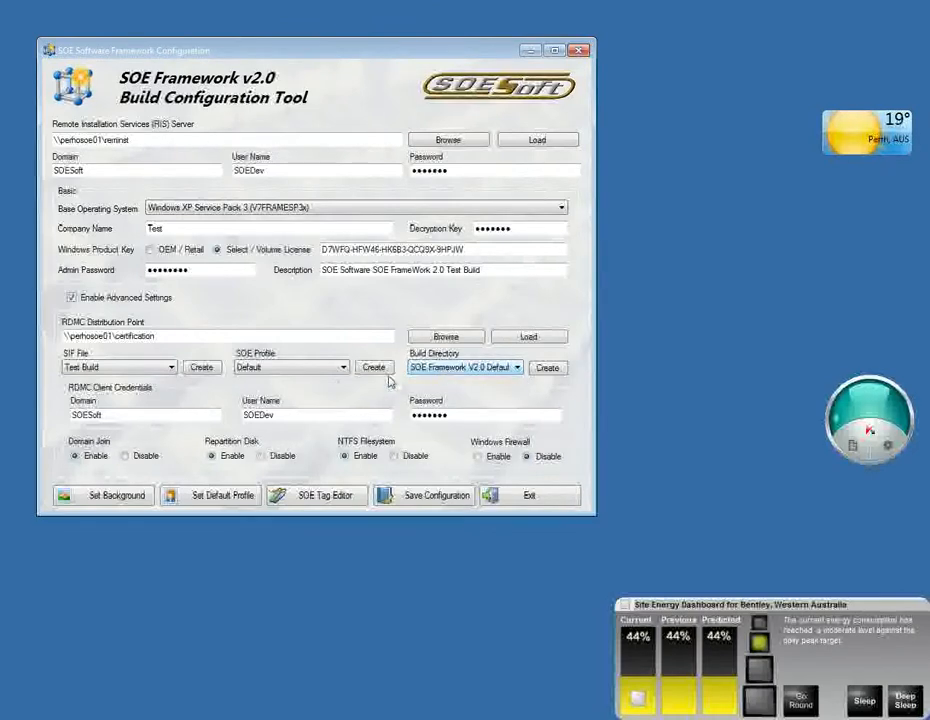
Step: Reselect the Test Build SIF file and set the build directory to Test Build
left_click(165, 367)
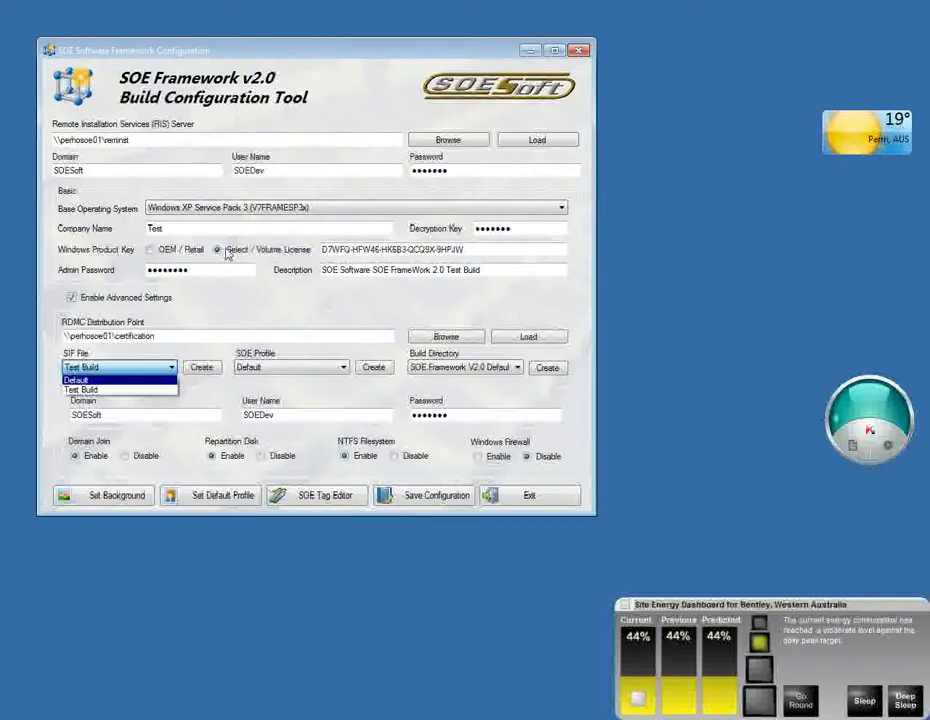
left_click(100, 382)
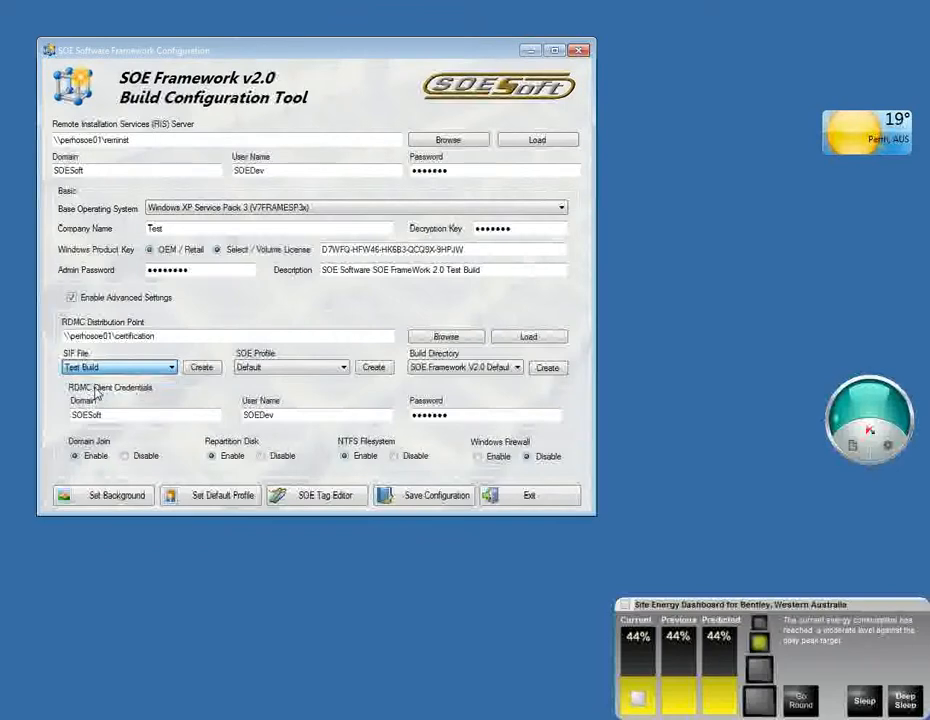
left_click(495, 367)
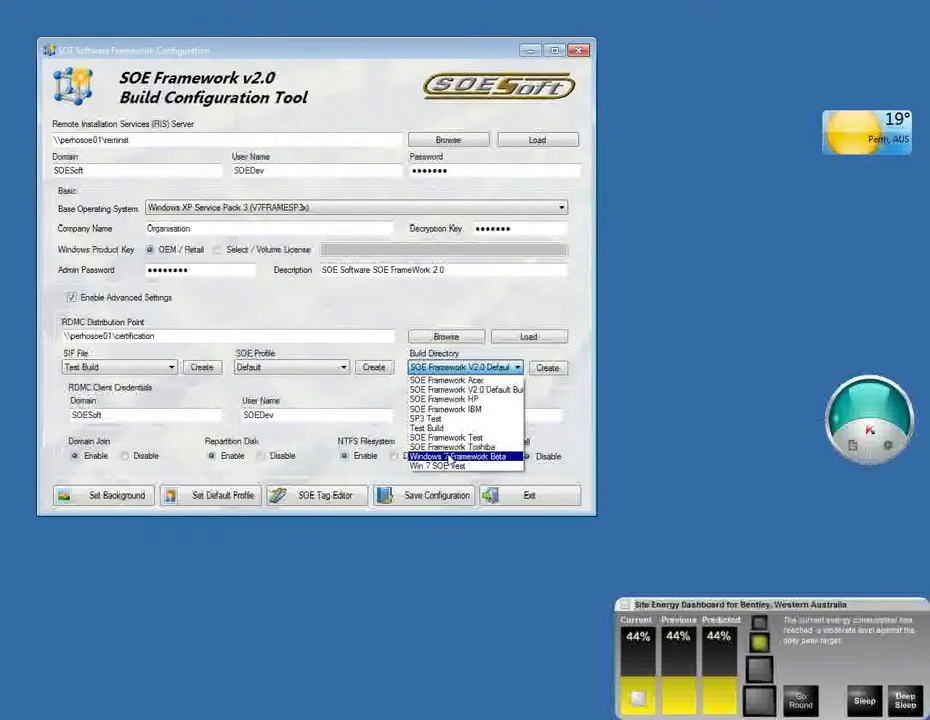
left_click(462, 399)
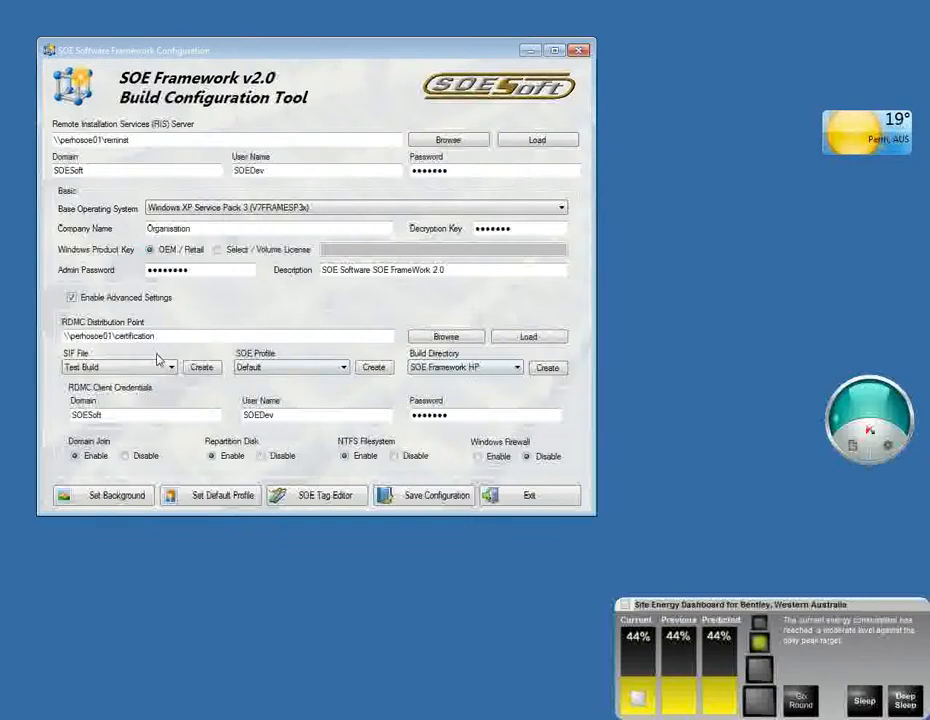
left_click(498, 369)
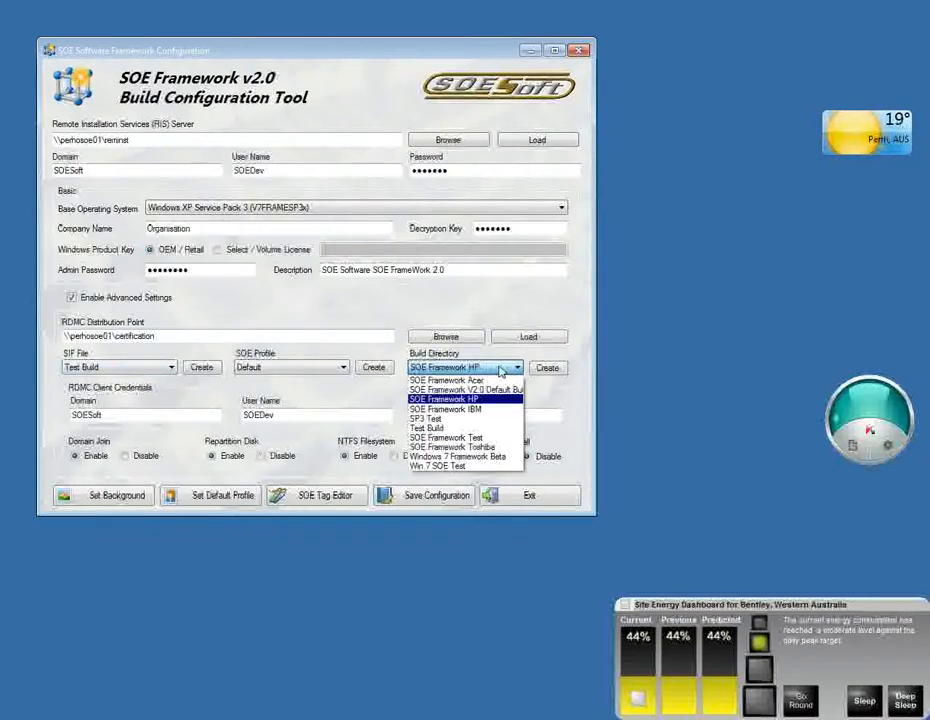
left_click(437, 430)
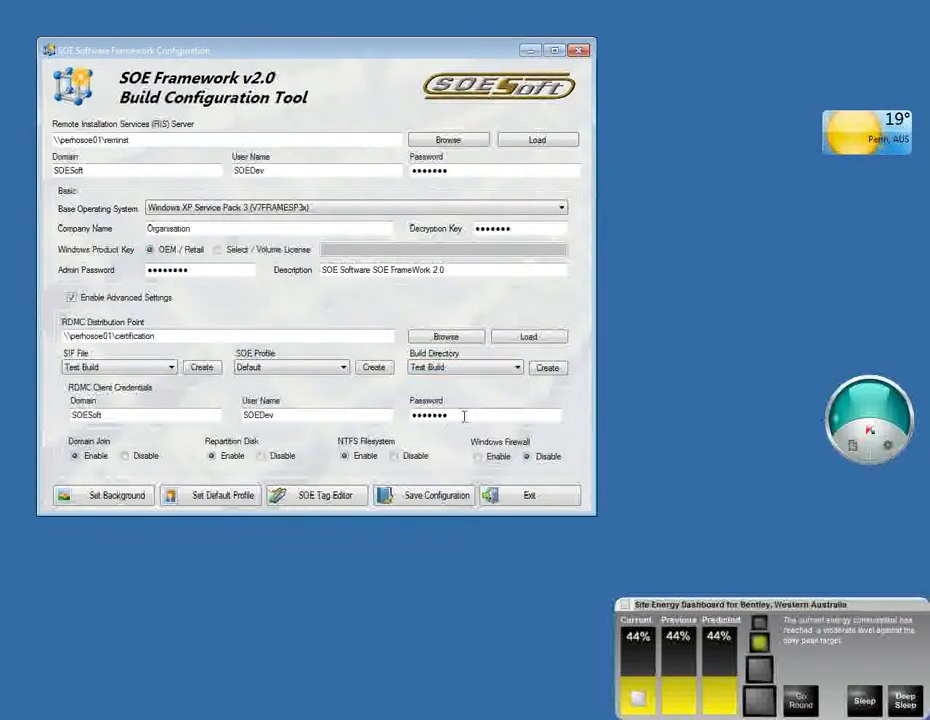
Step: Save the build configuration and exit the configuration tool
left_click(440, 503)
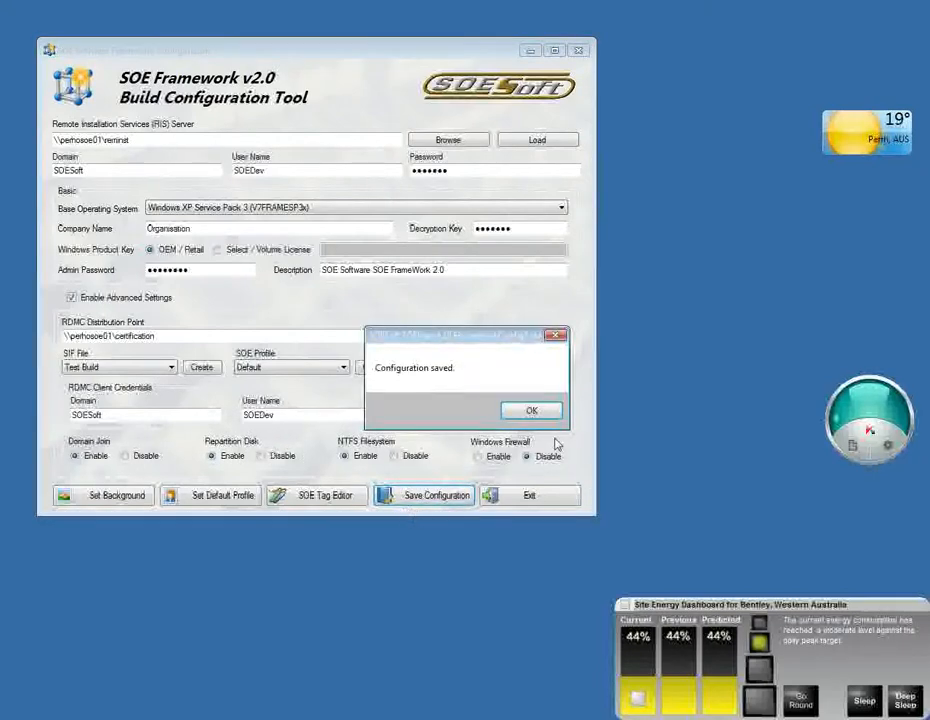
left_click(532, 410)
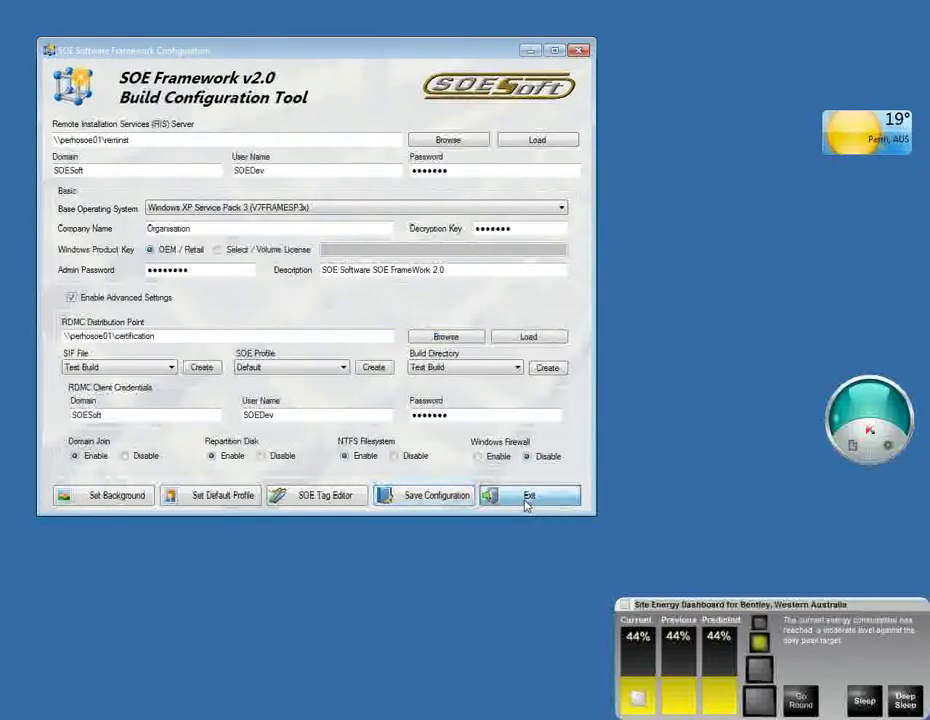
left_click(526, 505)
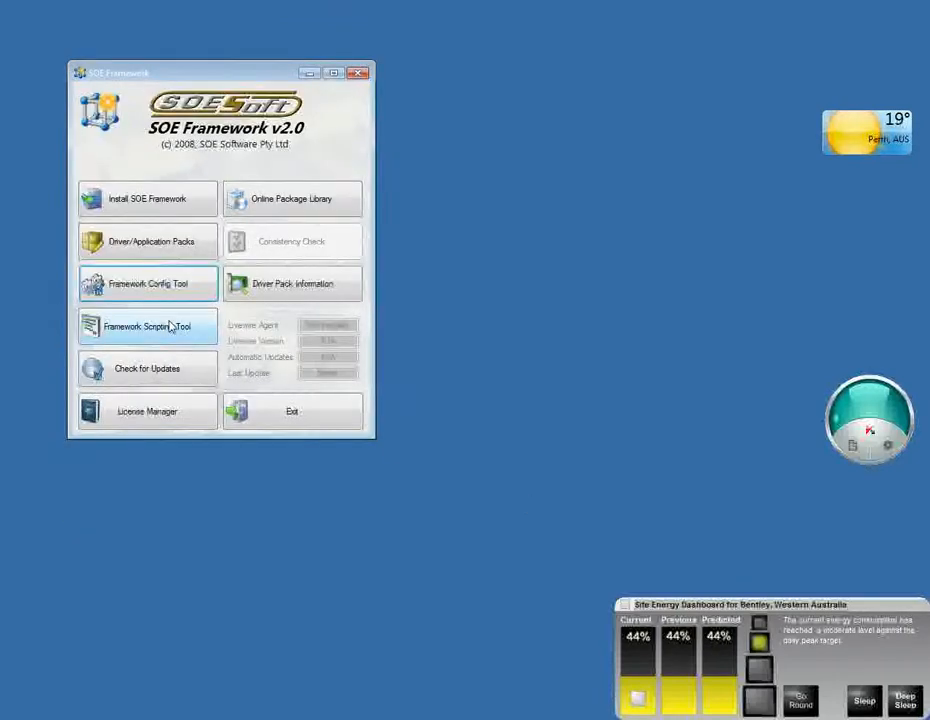
Step: Open the Framework Scripting Tool and choose Test Build as the SOE build
left_click(152, 334)
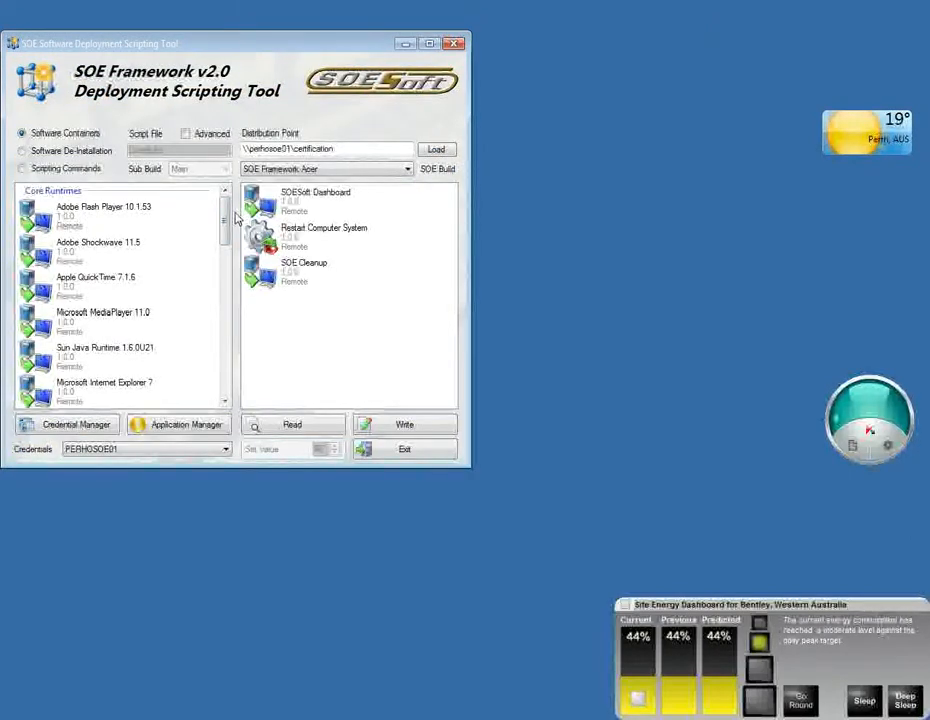
left_click(407, 172)
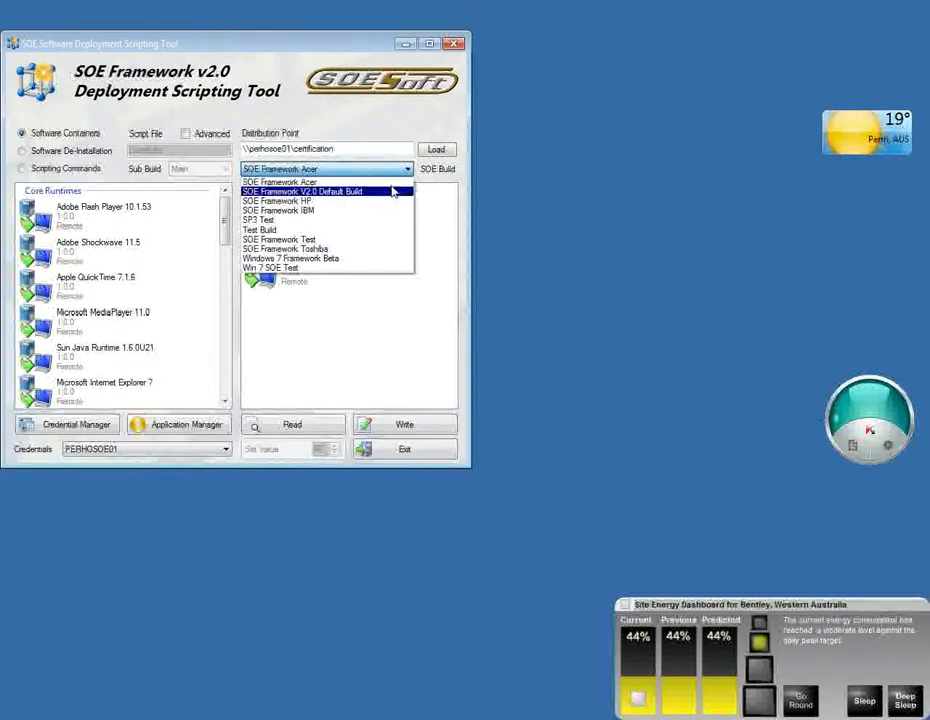
left_click(285, 229)
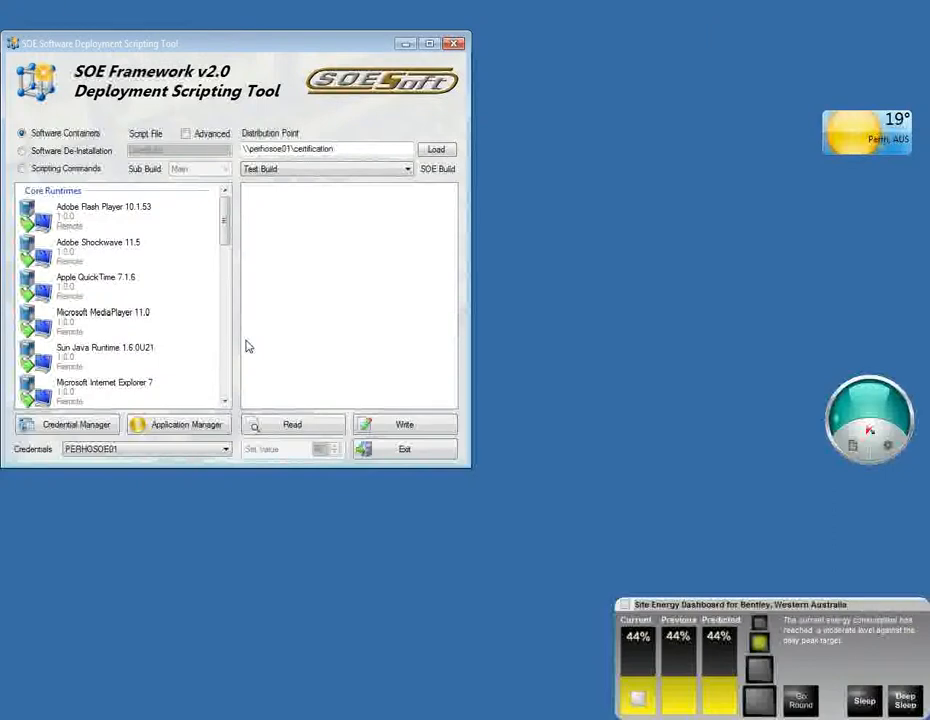
Step: Add all Core Runtimes containers, from Adobe Flash Player 10.1.53 to Microsoft Internet Explorer 8, to the Test Build script
left_click(126, 214)
left_click(84, 375, "shift")
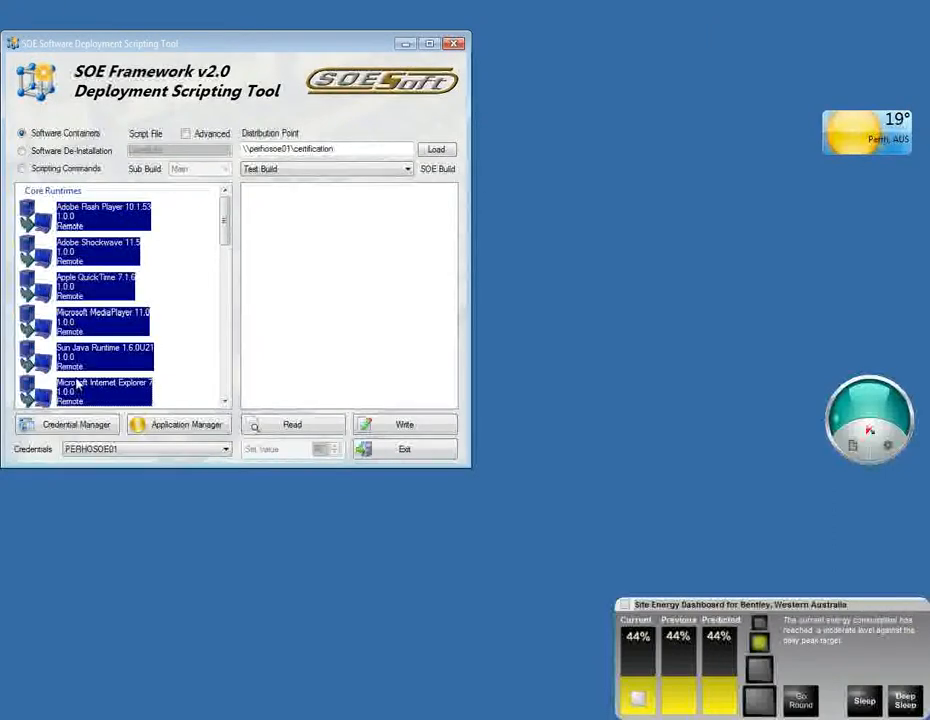
scroll(213, 233, "down", 2)
scroll(210, 240, "down", 2)
left_click(108, 305, "shift")
left_click_drag(274, 301, 414, 309)
Step: Add the Core Viewers containers Adobe Reader 9.0 and Microsoft Visio Viewer 2007 to the build script
left_click_drag(222, 251, 222, 267)
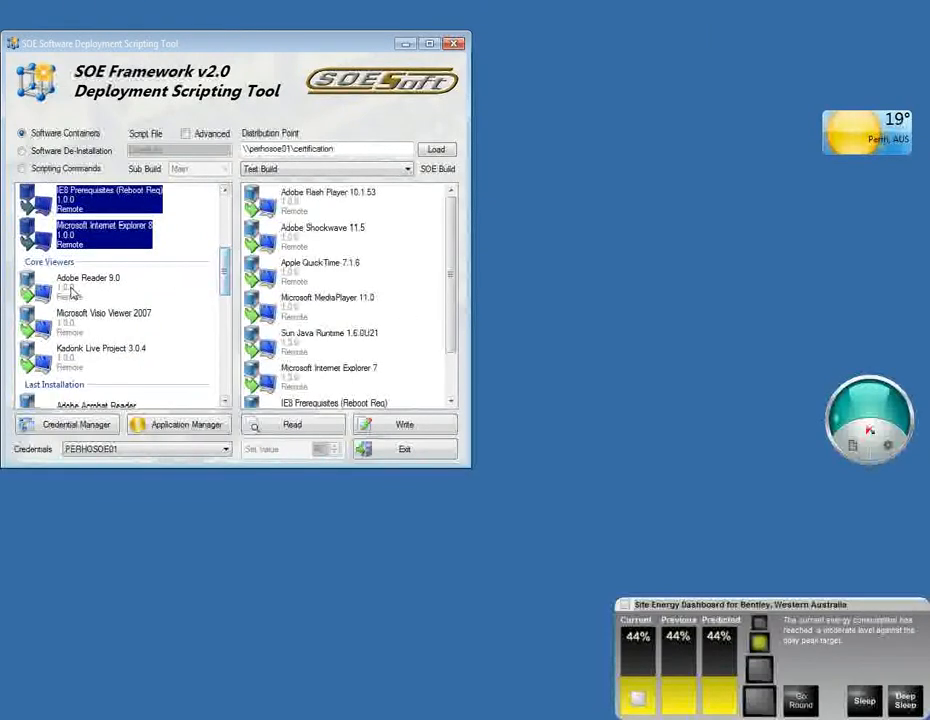
left_click(112, 292)
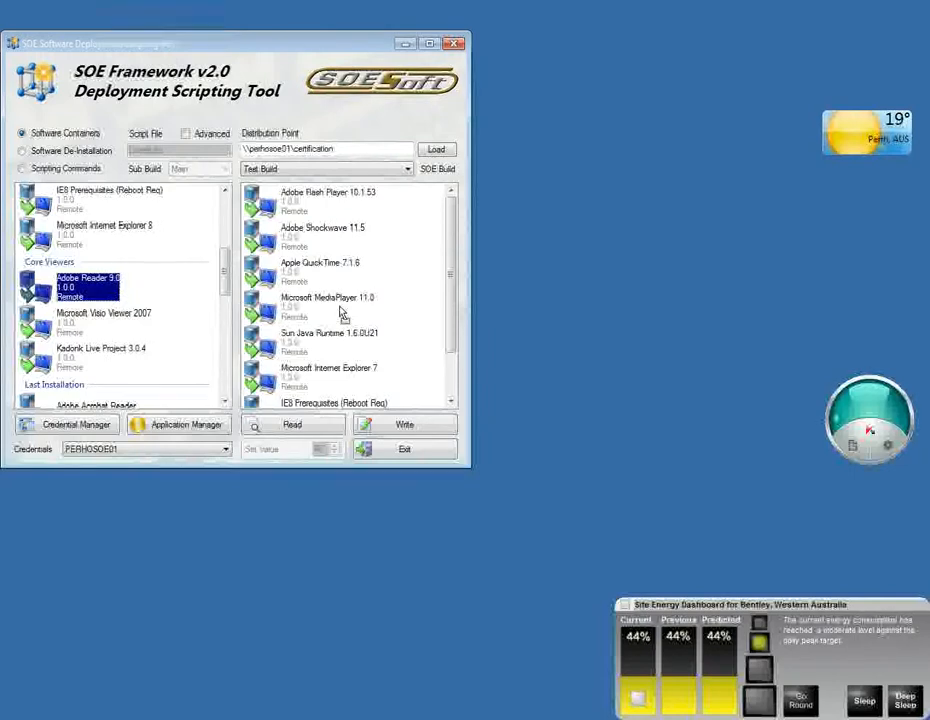
left_click(100, 318)
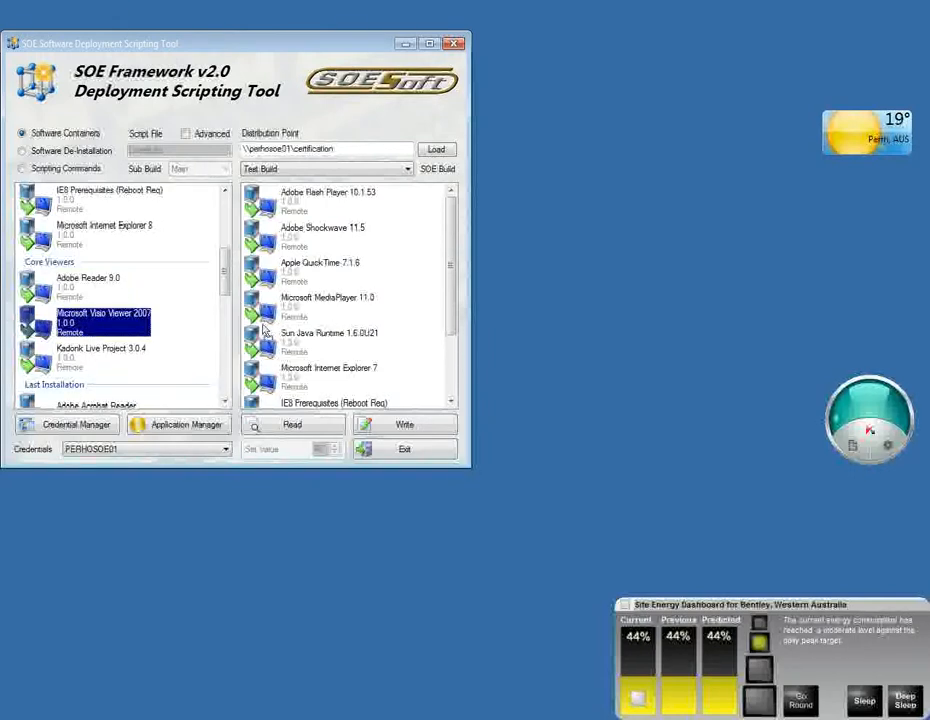
Step: Add the SOESoft Dashboard and SOE Cleanup containers from SOE Framework V2 Base to the build script
left_click_drag(224, 268, 220, 343)
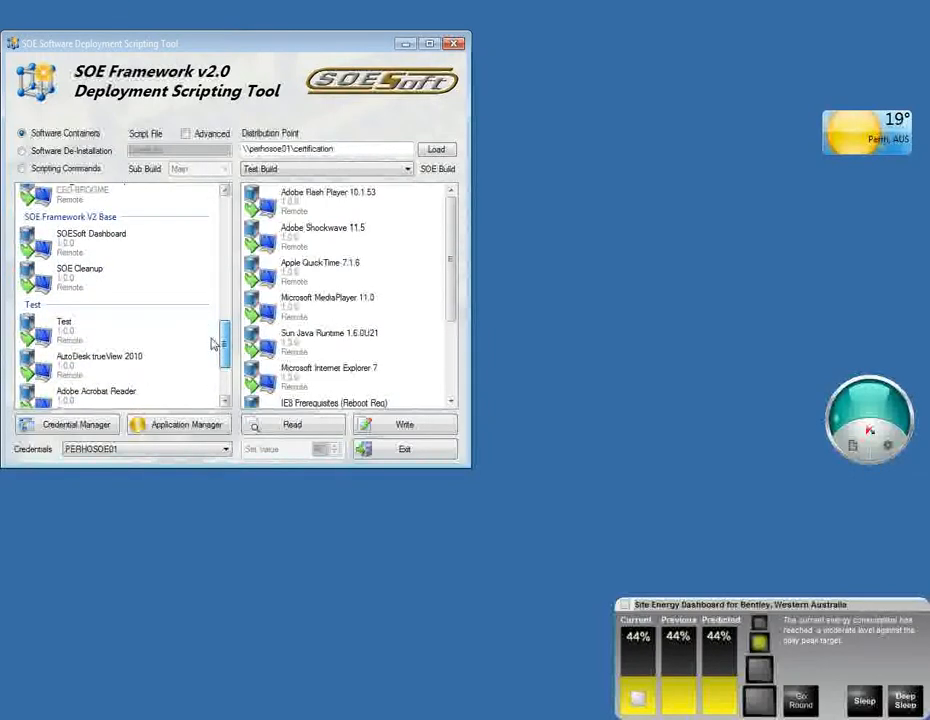
left_click(100, 240)
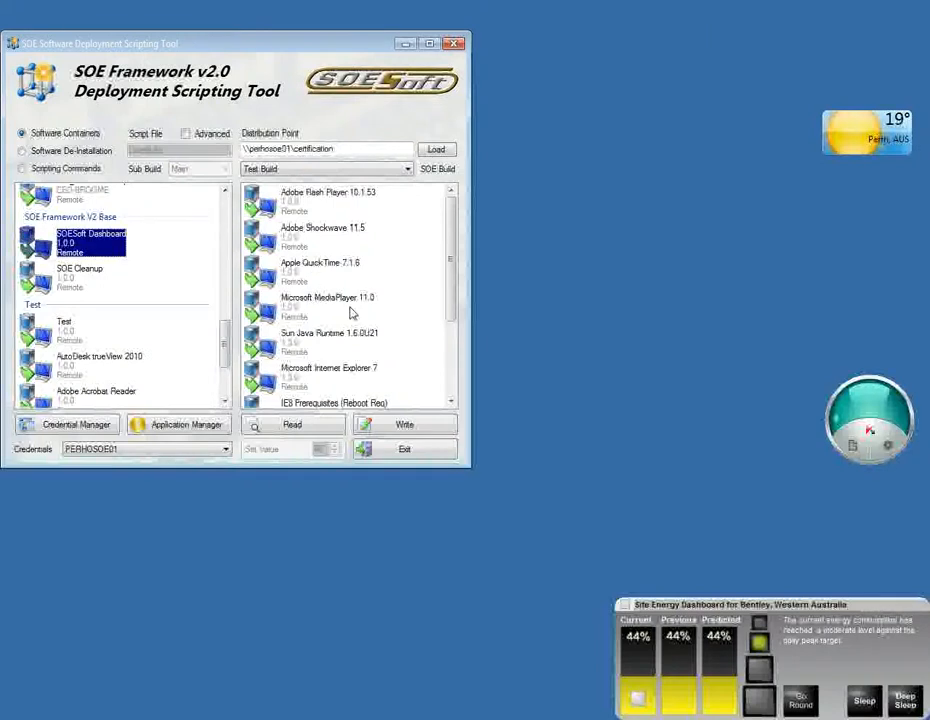
left_click(92, 285)
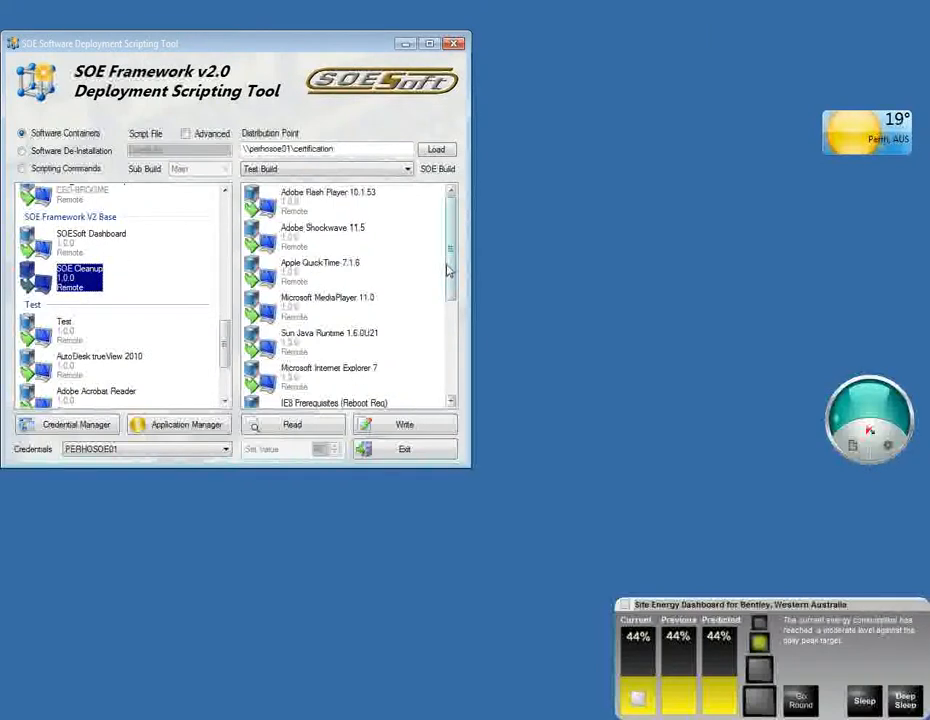
Step: Add the Restart Computer System scripting command to the build and place it directly before SOE Cleanup
scroll(328, 300, "down", 3)
left_click(90, 169)
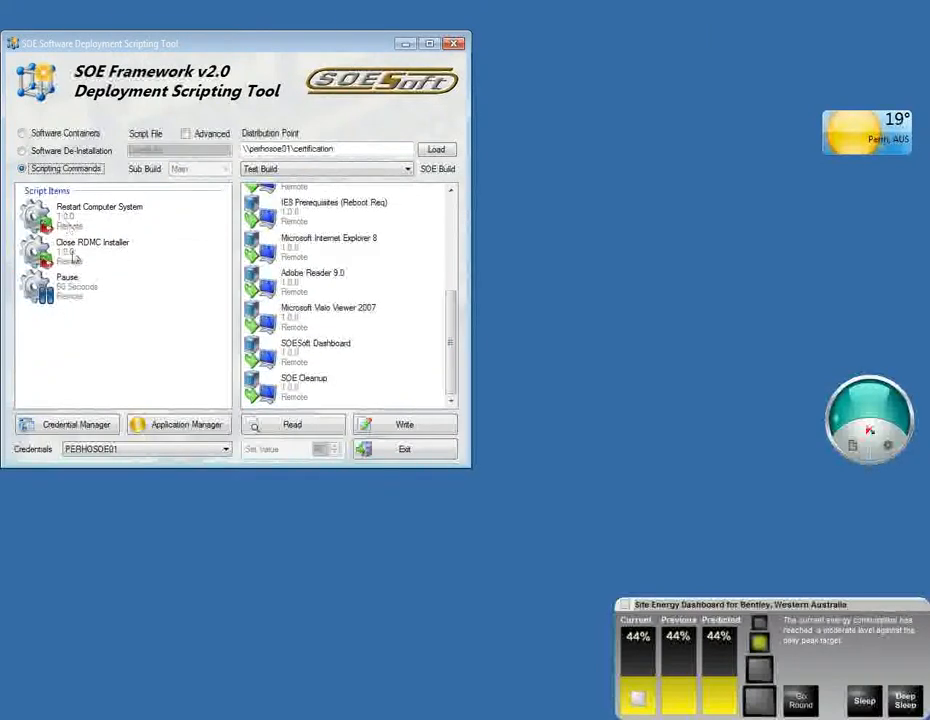
left_click(60, 214)
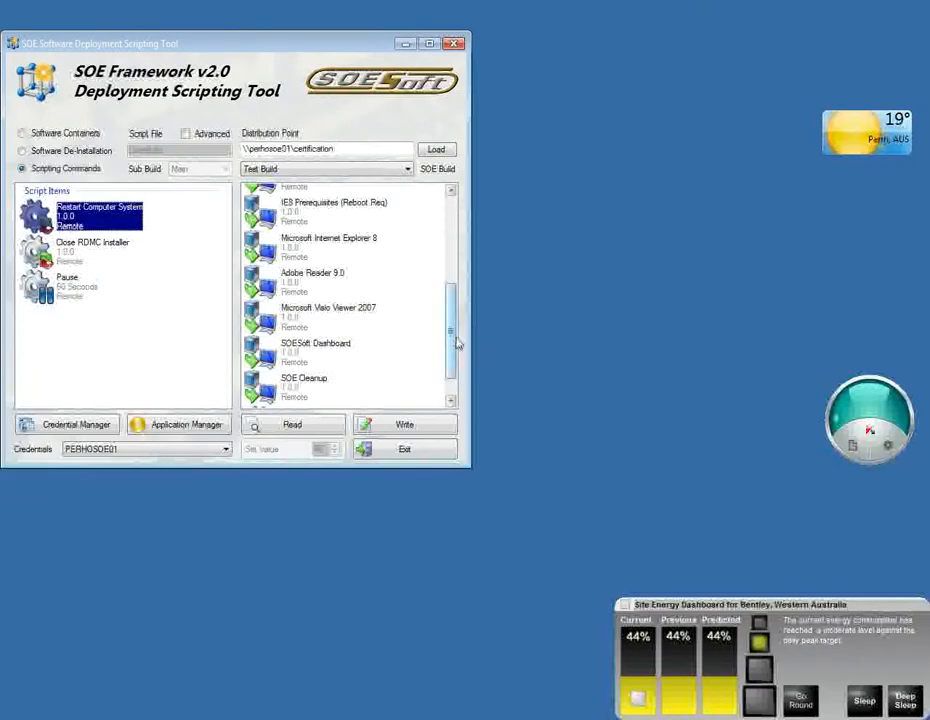
left_click_drag(454, 342, 454, 397)
left_click(261, 387)
left_click_drag(264, 357, 262, 352)
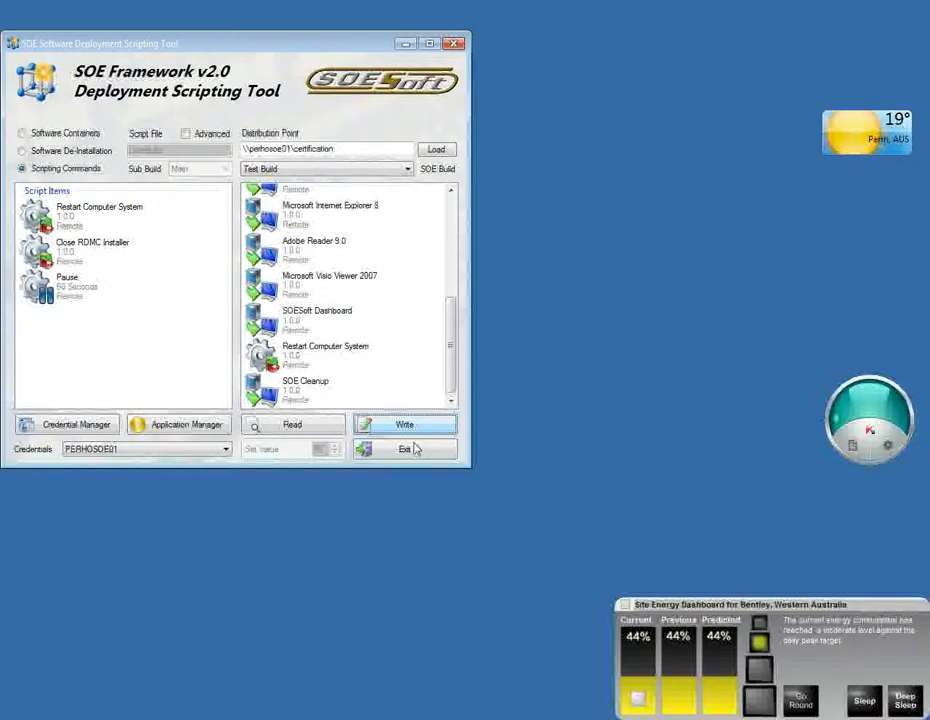
Step: Check the stored build scripts by loading the SOE Framework HP build and returning to Test Build
left_click(519, 424)
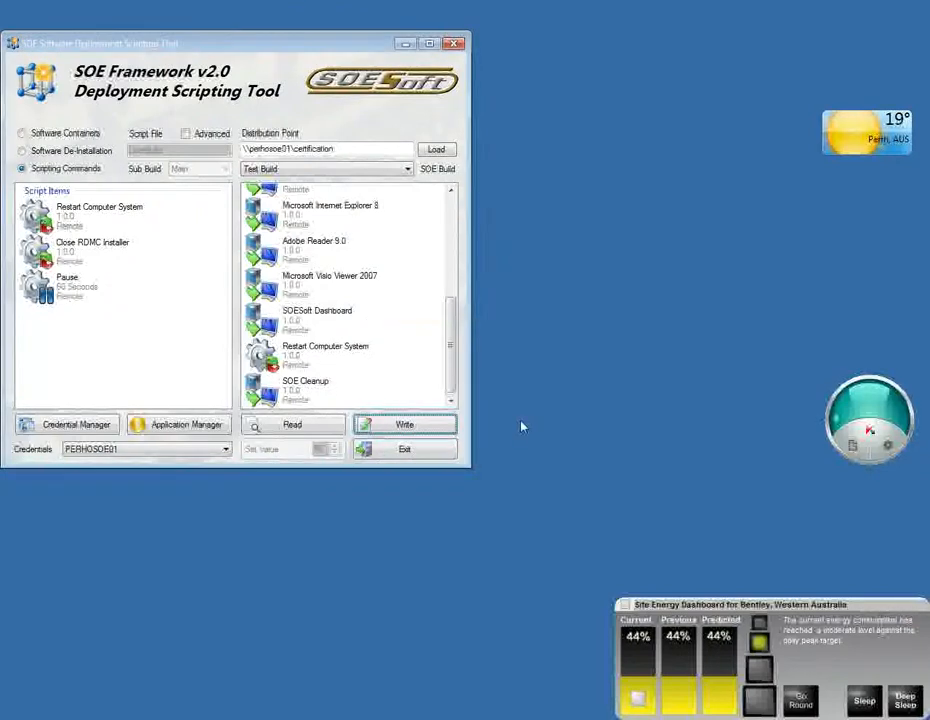
left_click(293, 170)
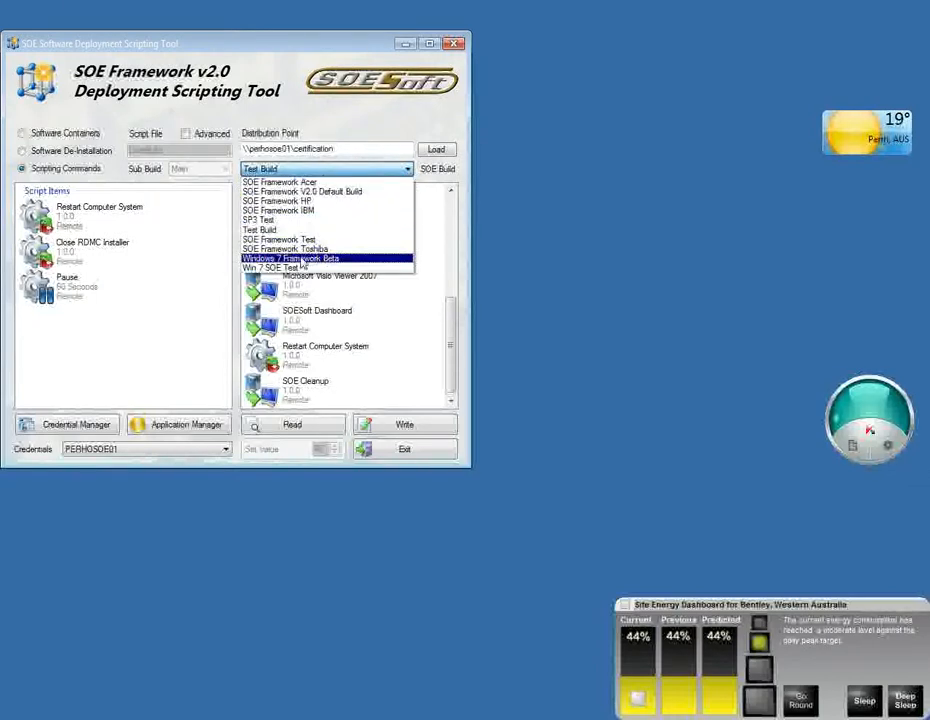
left_click(299, 201)
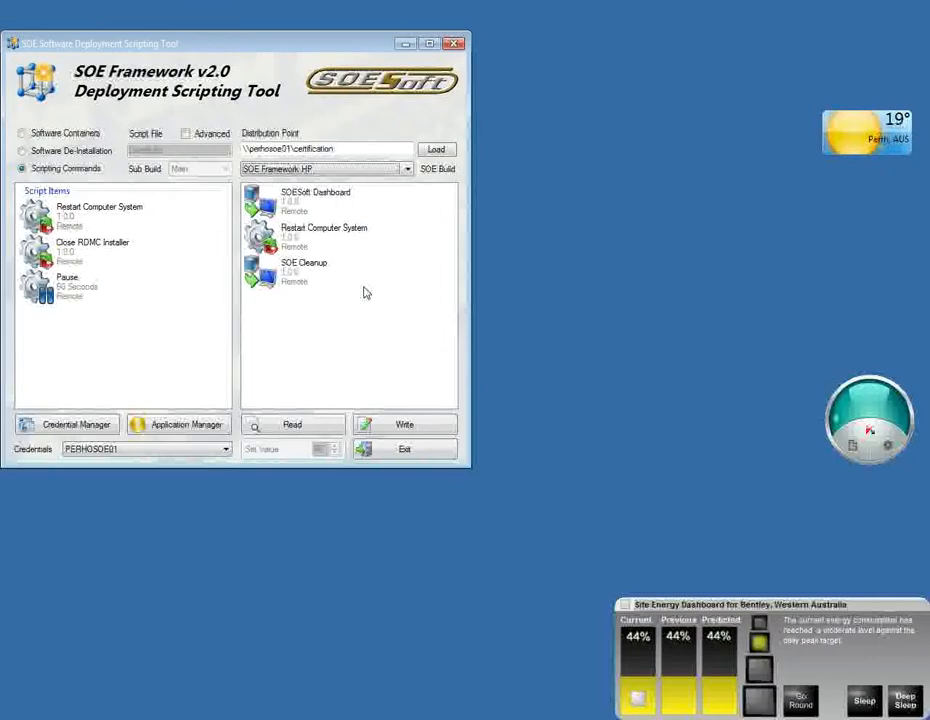
left_click(330, 172)
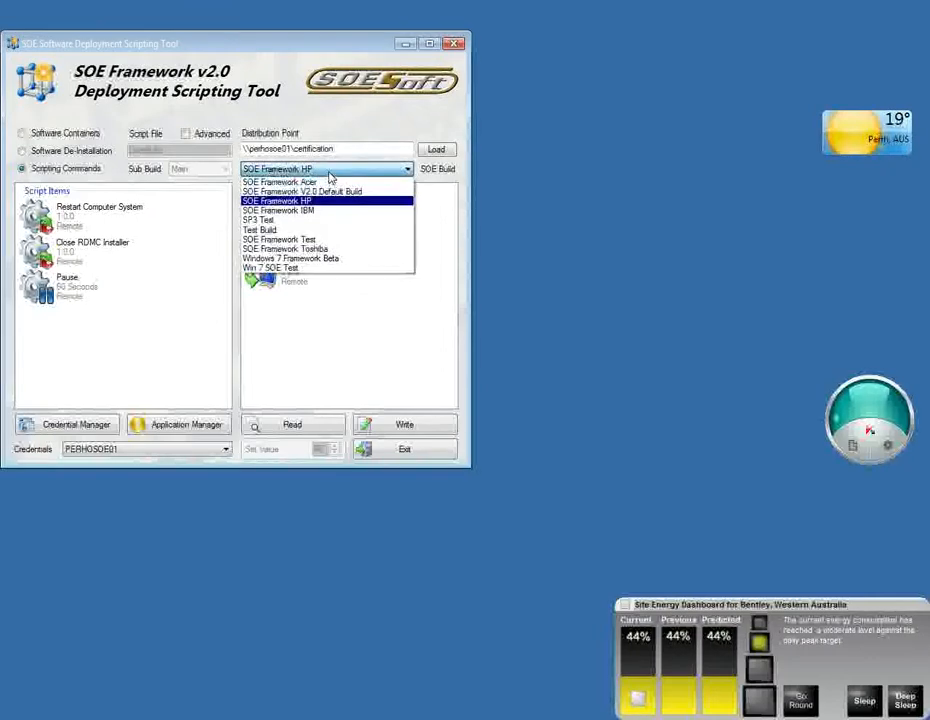
left_click(303, 230)
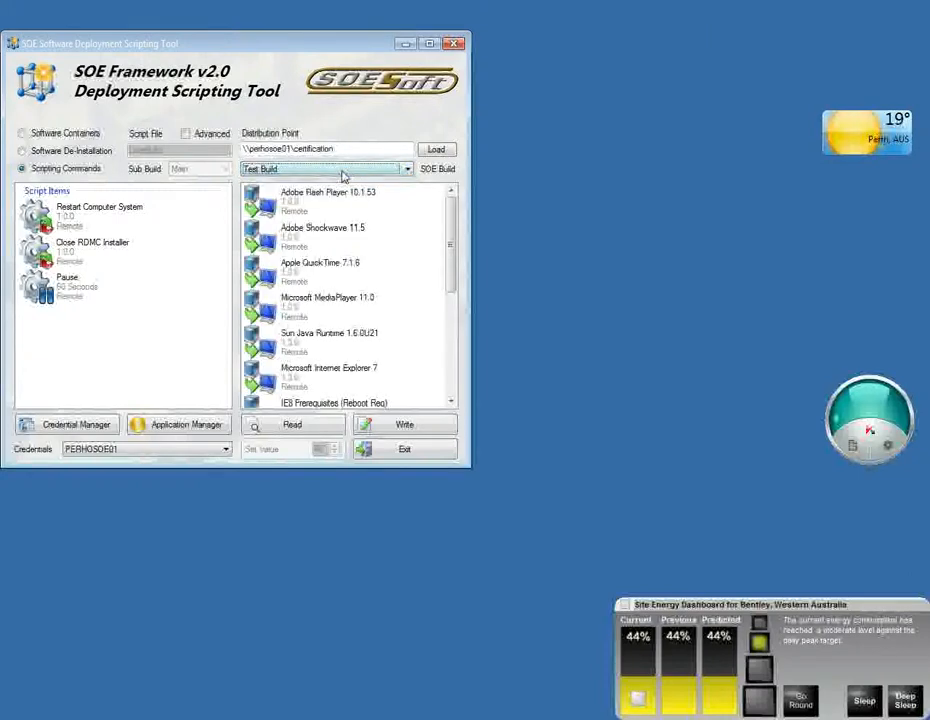
mouse_move(450, 203)
left_mouse_down()
mouse_move(458, 311)
mouse_move(449, 203)
left_mouse_up()
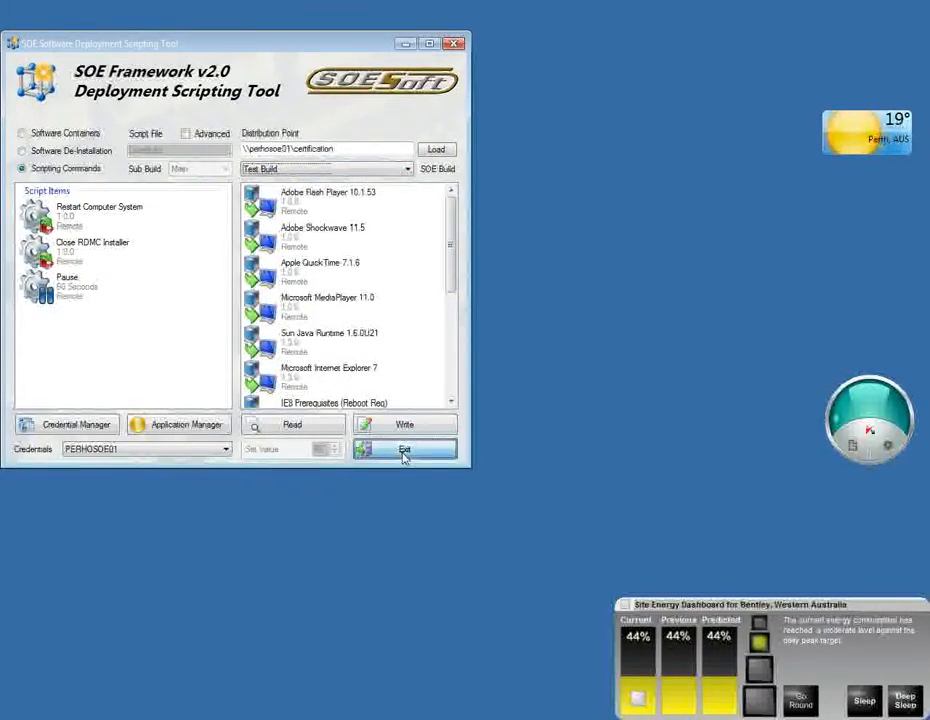
Step: Exit the scripting tool and open the Framework Config Tool with its advanced settings enabled
left_click(404, 452)
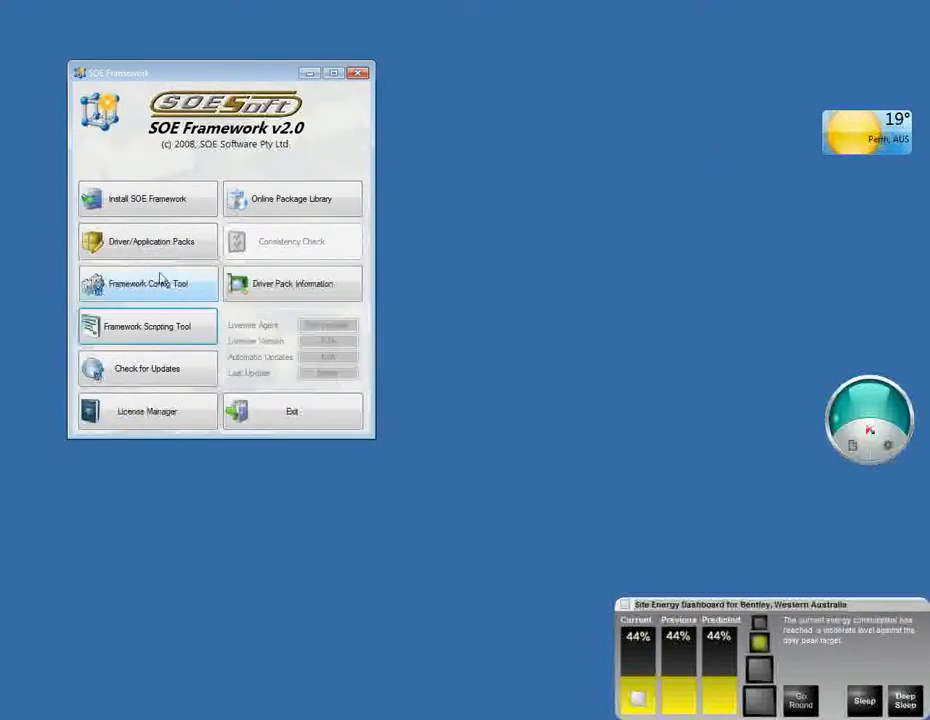
left_click(152, 289)
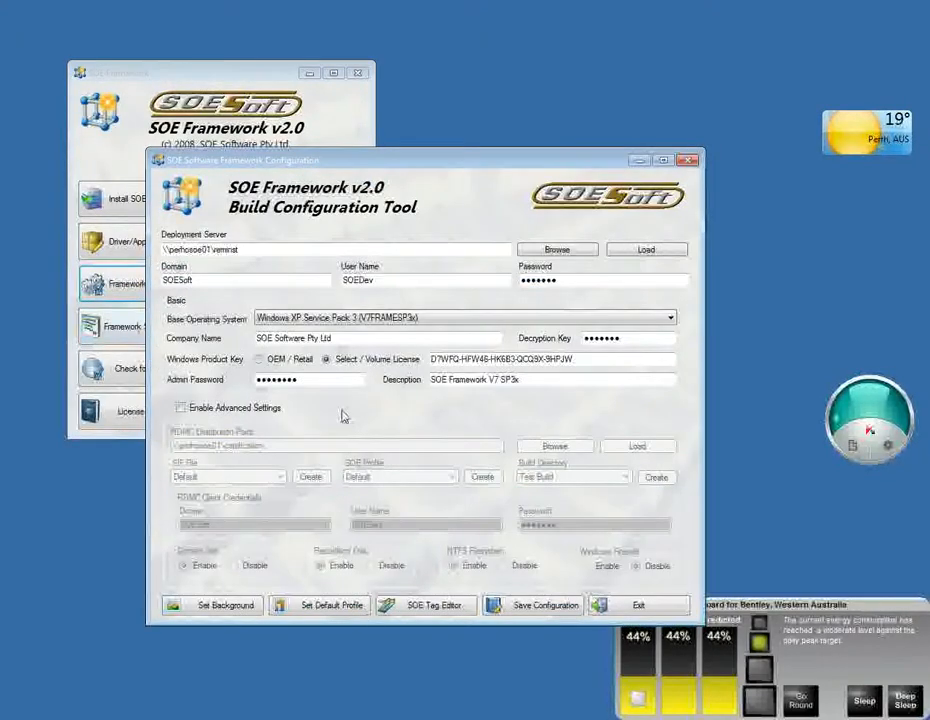
left_click(180, 407)
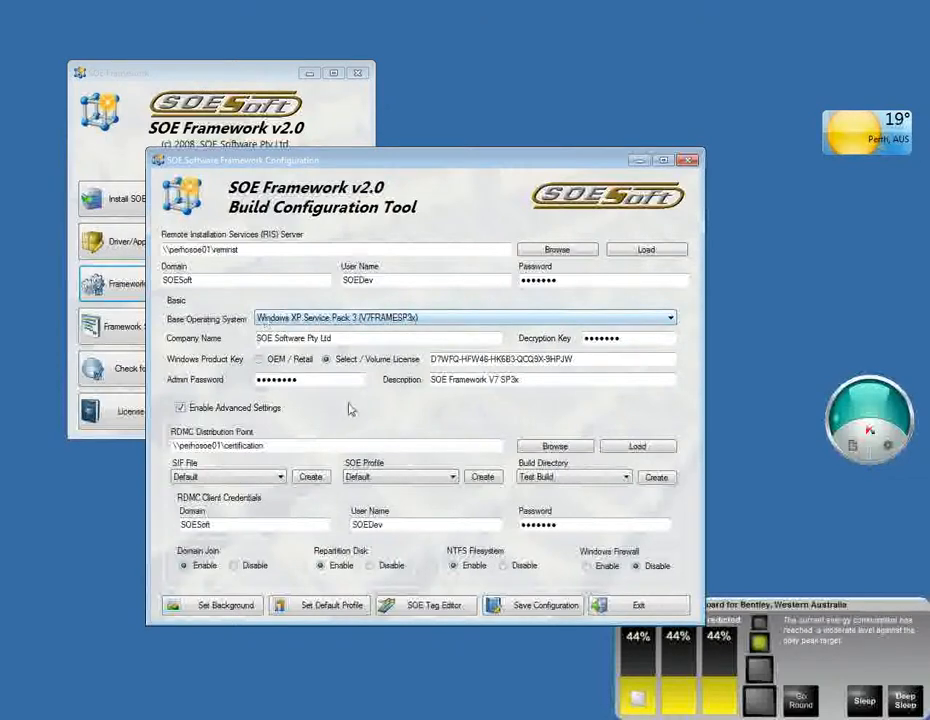
Step: Set the base operating system to Windows XP Service Pack 3 (CleanSP3)
left_click(378, 318)
left_click(378, 320)
left_click(378, 320)
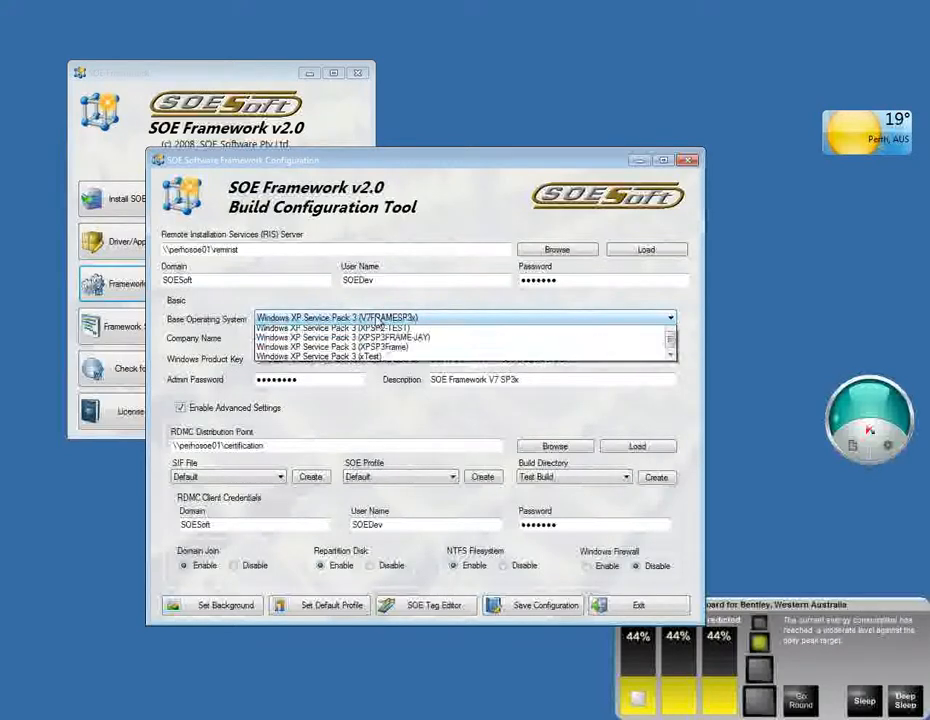
scroll(340, 372, "up", 5)
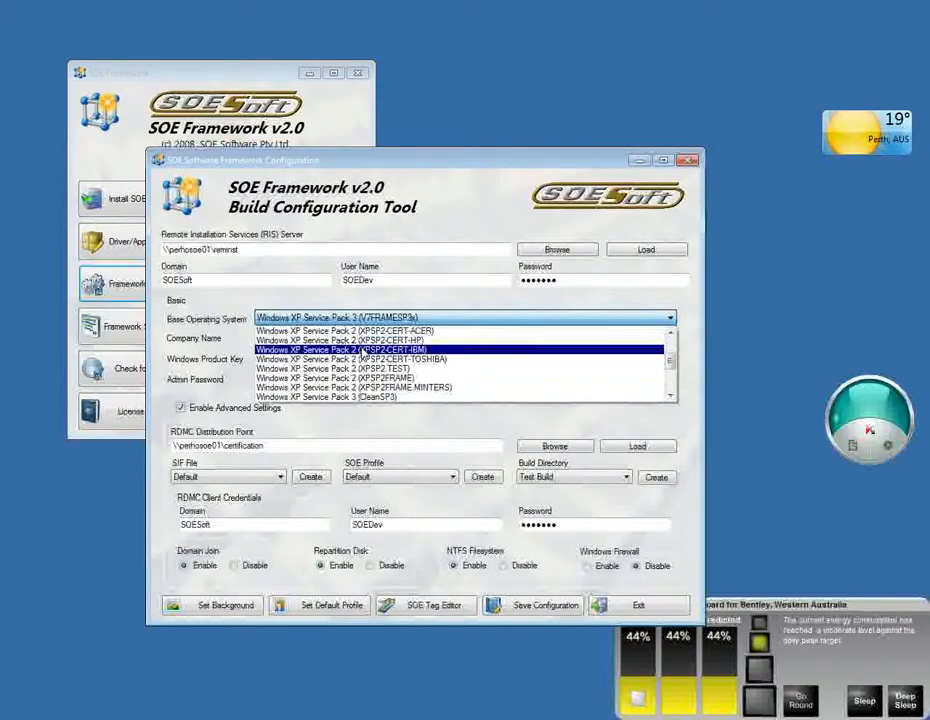
left_click(364, 396)
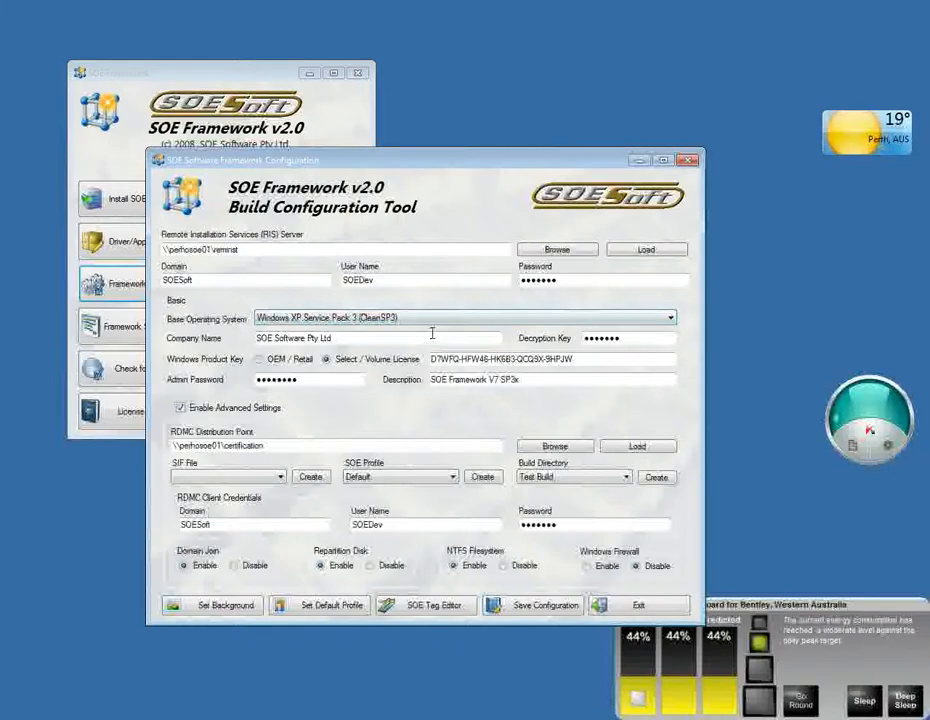
left_click(281, 478)
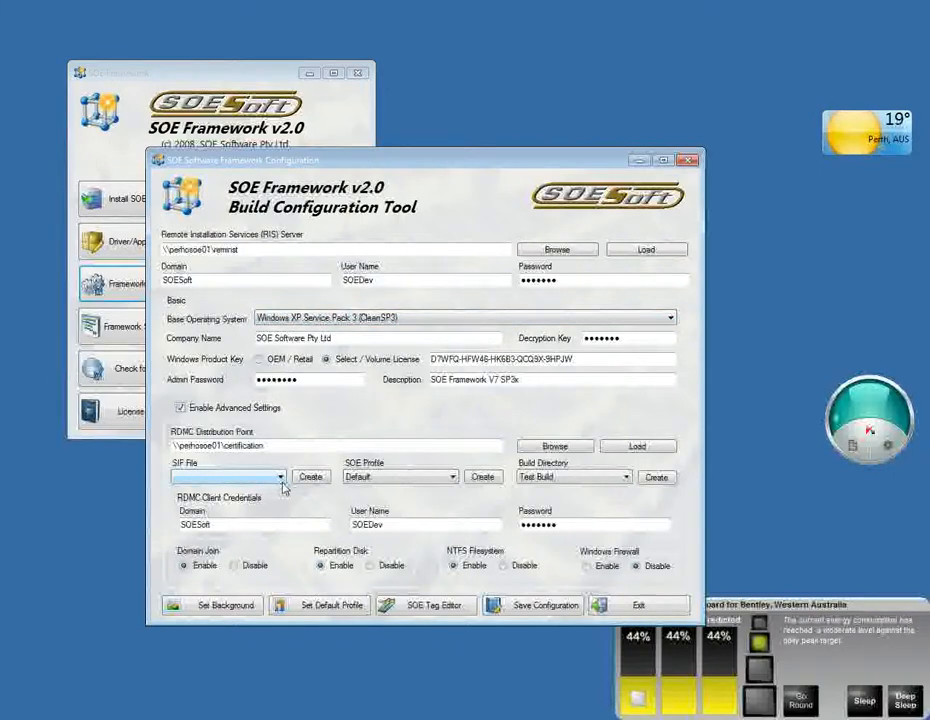
left_click(525, 478)
left_click(548, 479)
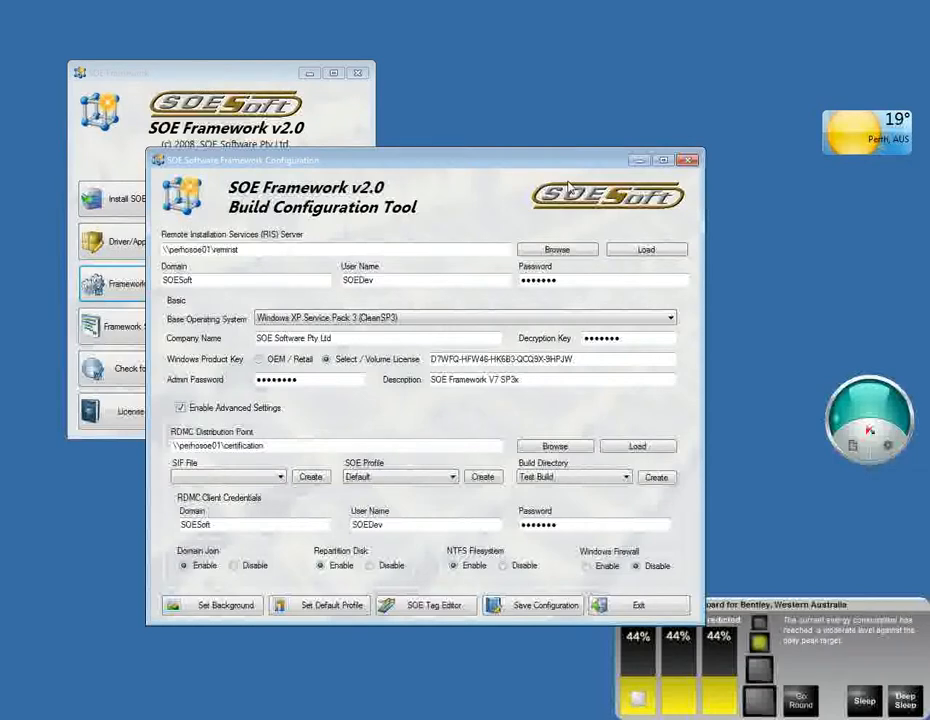
left_click(741, 200)
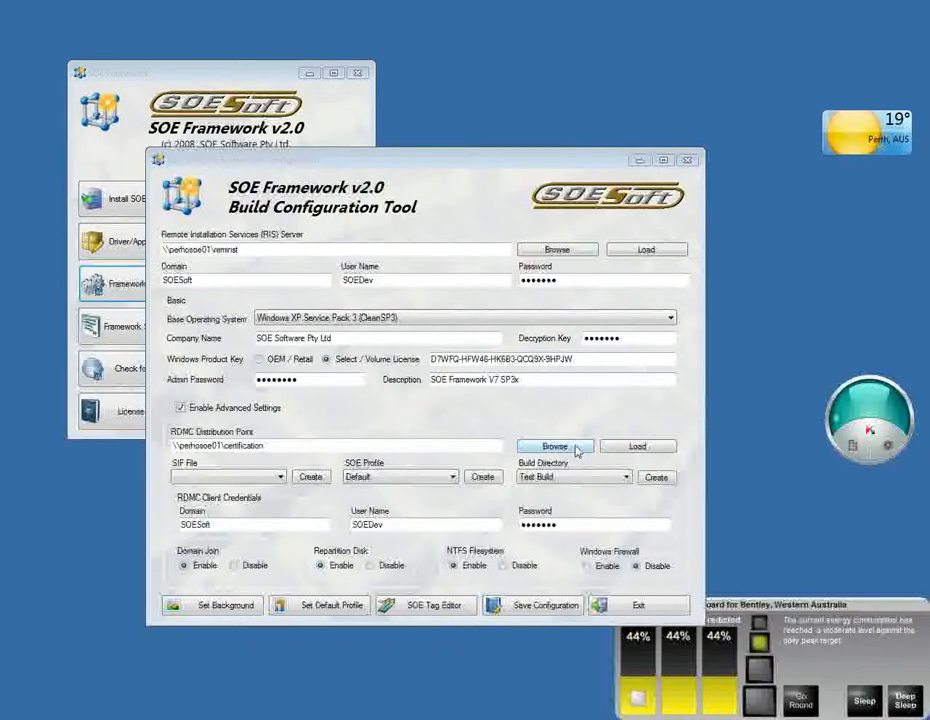
left_click_drag(298, 170, 333, 159)
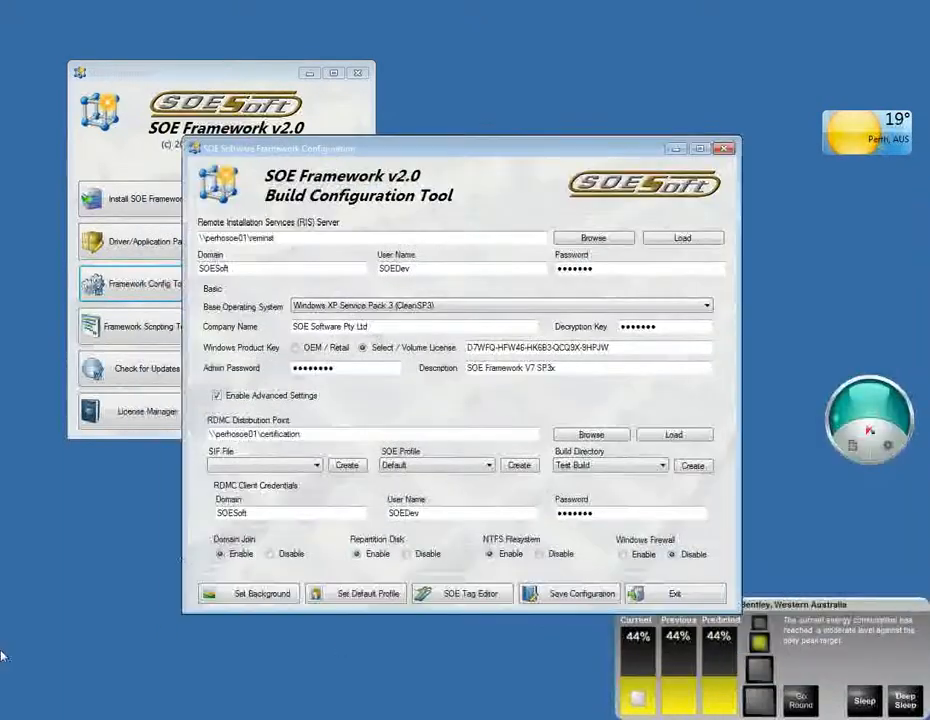
Step: Open the SOEFramework help file from the SOESoft program group and enlarge its window
left_click(20, 718)
left_click(56, 669)
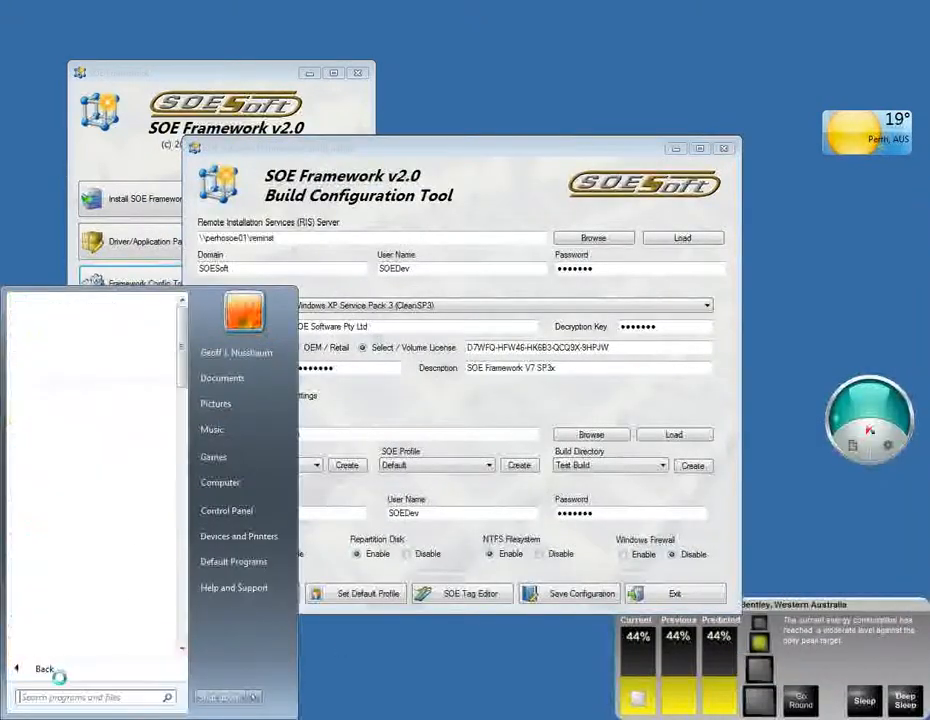
left_click_drag(181, 352, 199, 590)
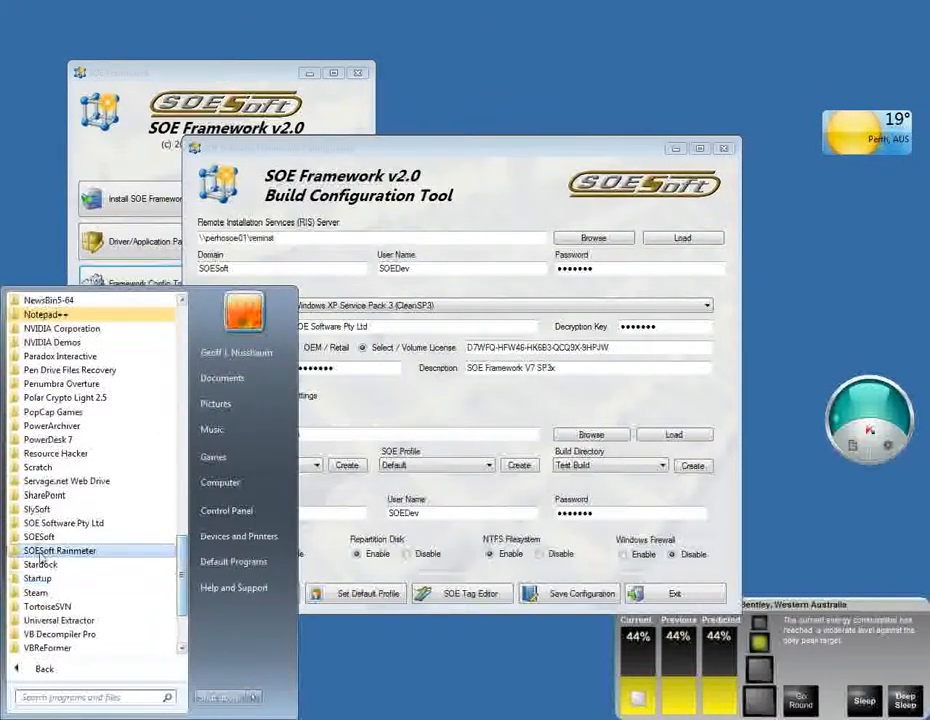
left_click(37, 537)
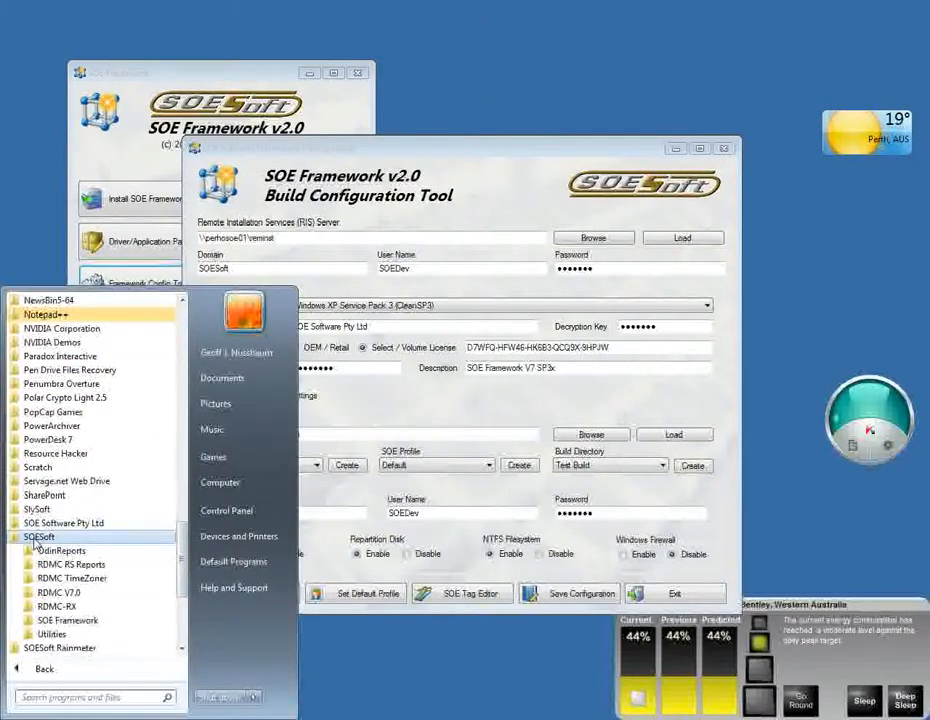
left_click(68, 620)
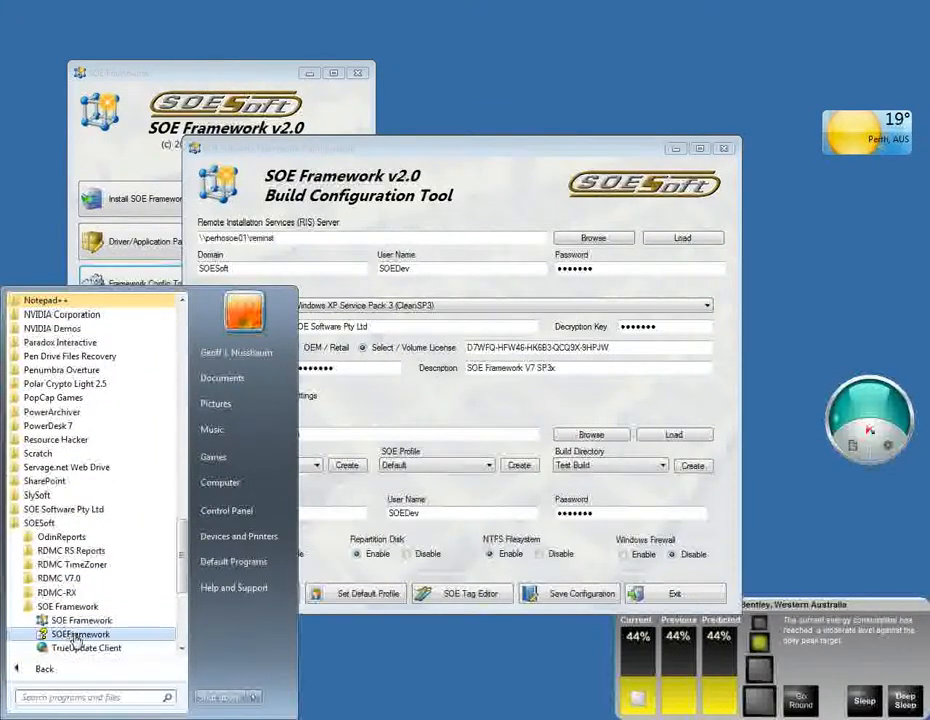
left_click(74, 634)
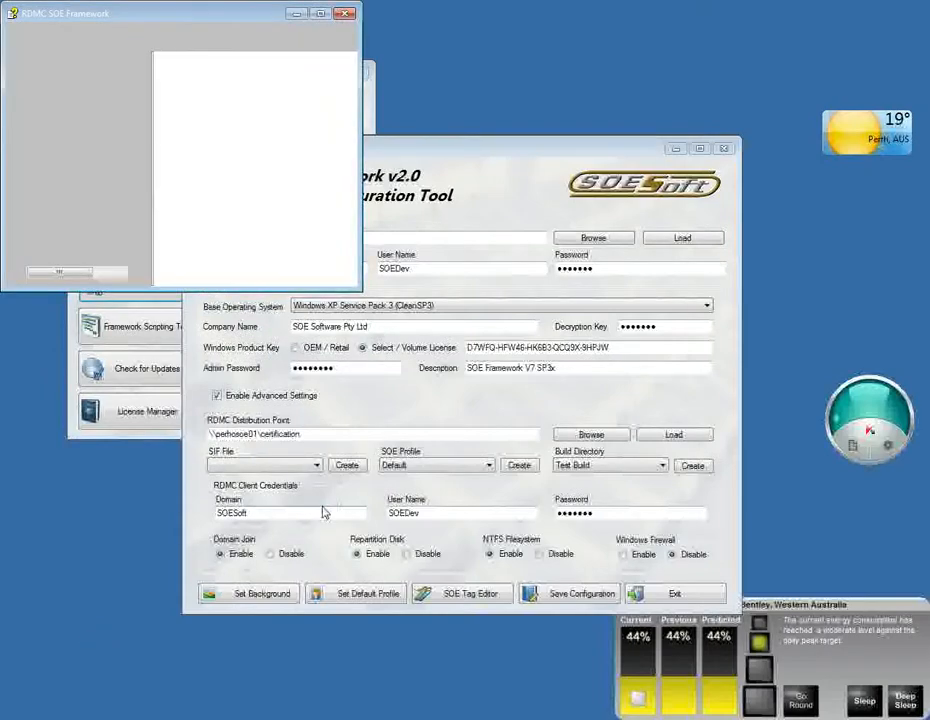
left_click_drag(358, 286, 680, 535)
Step: Look through the help topics from RIS/WDS and Getting Started to Application Manager, and close the help file
left_click(68, 107)
left_click(70, 119)
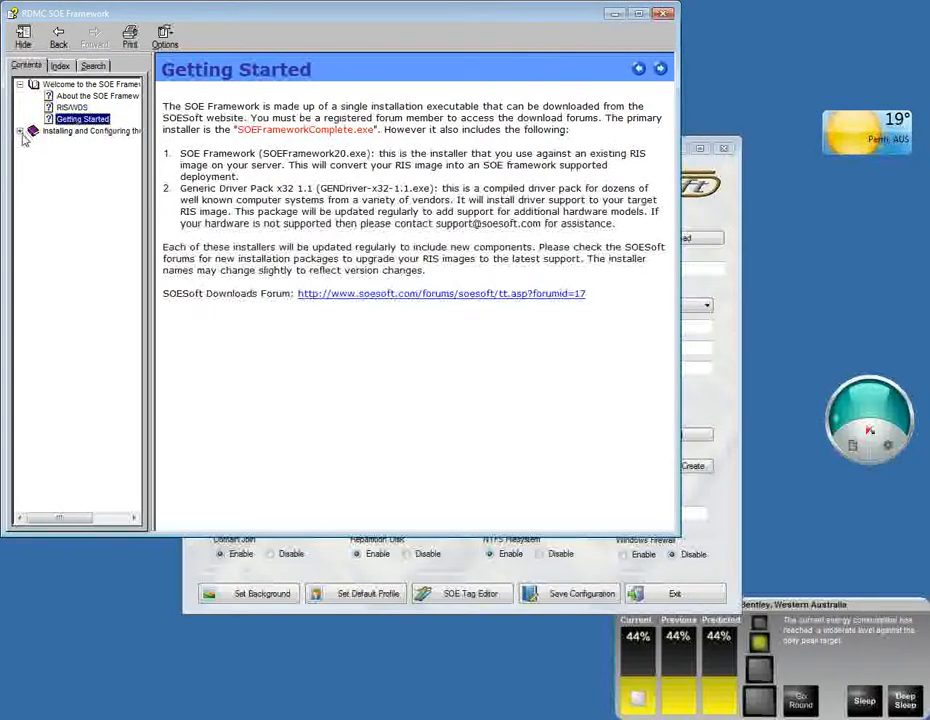
left_click(20, 131)
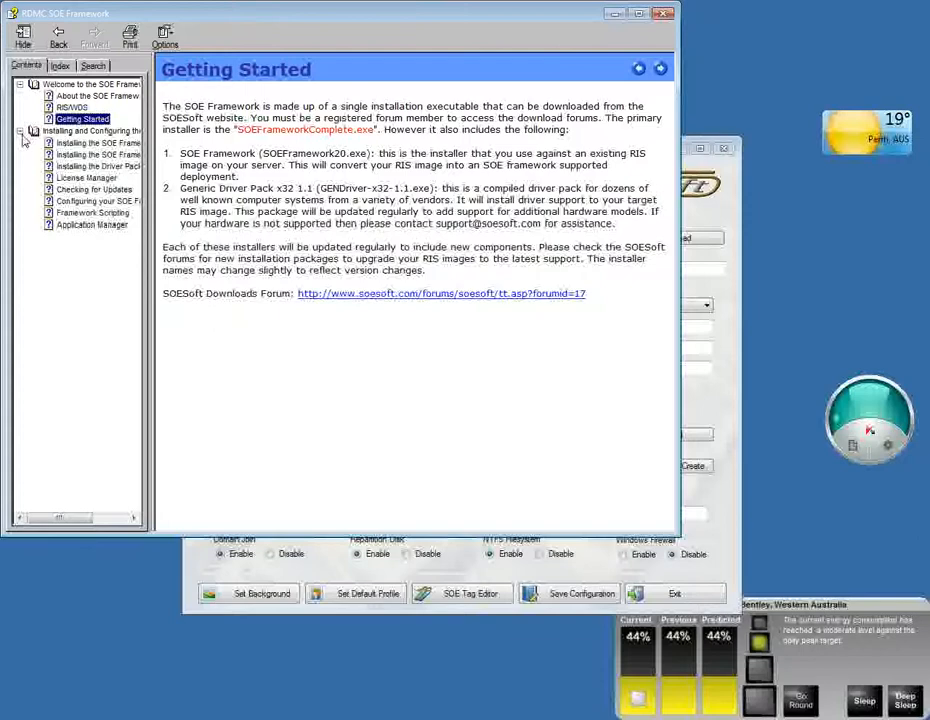
left_click(85, 147)
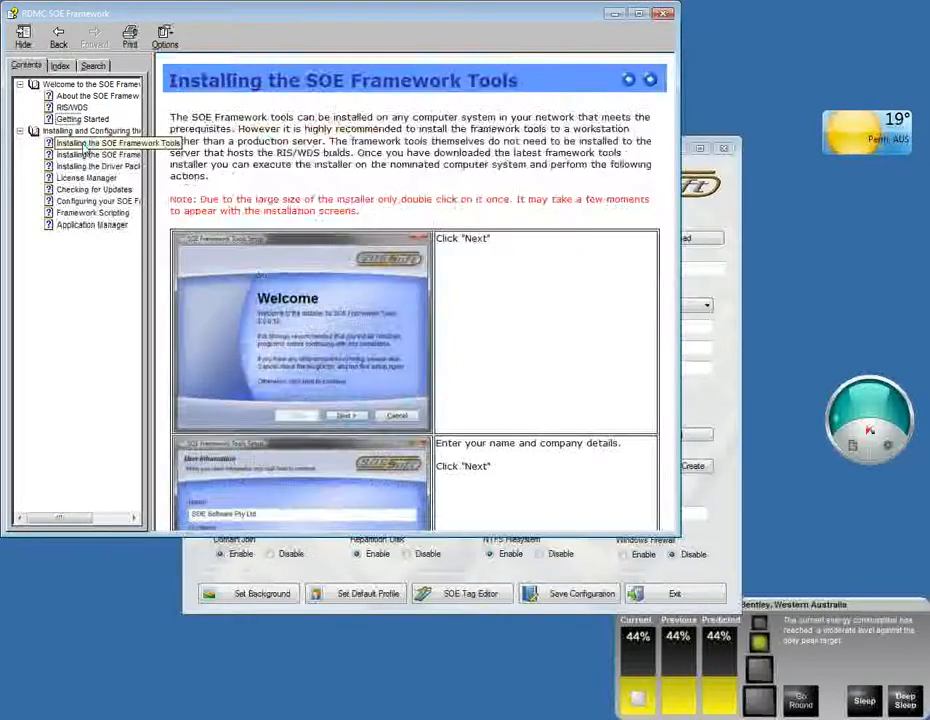
left_click(85, 166)
left_click(90, 189)
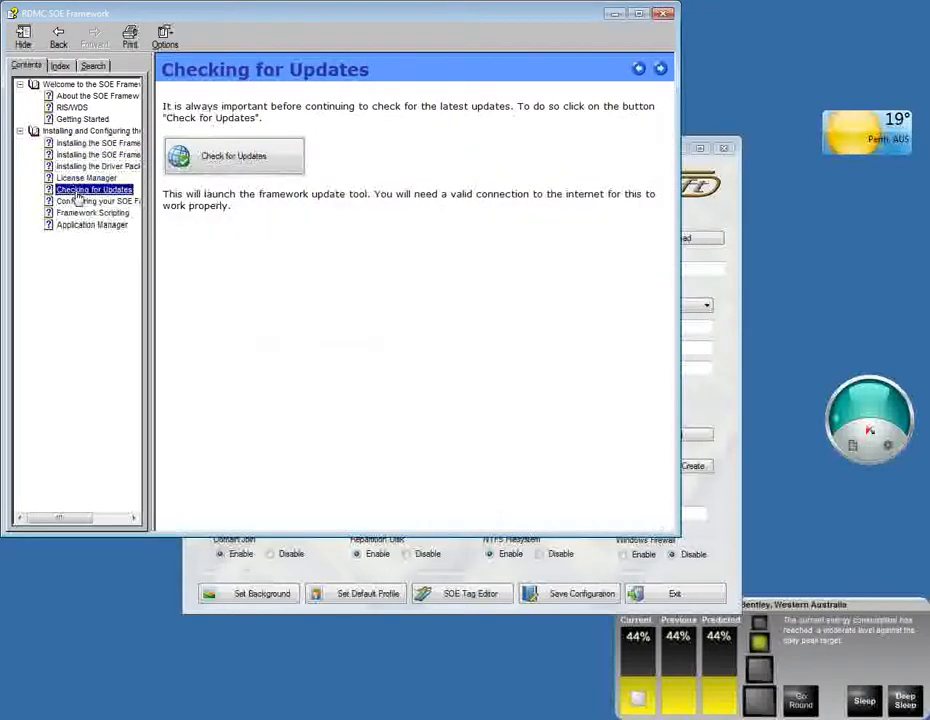
left_click(92, 201)
left_click(90, 212)
left_click(88, 225)
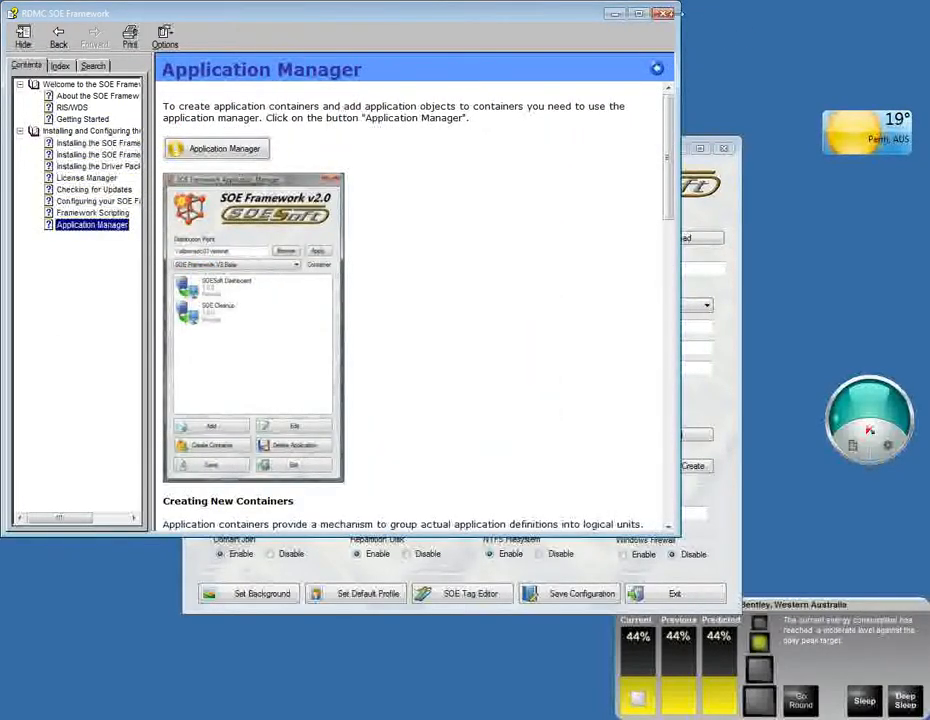
left_click(665, 14)
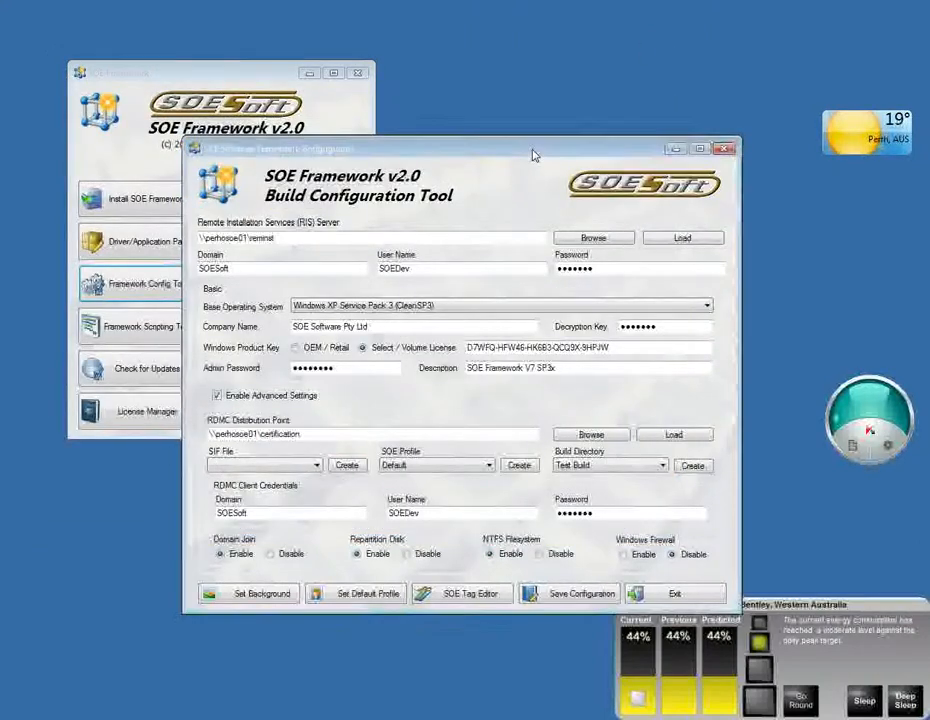
left_click_drag(534, 150, 448, 108)
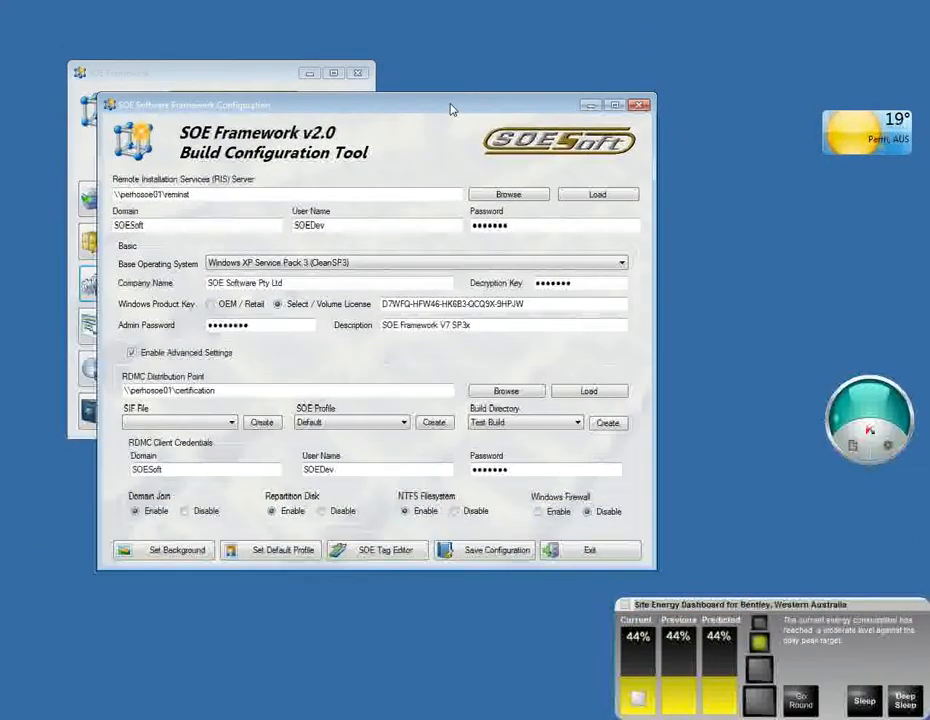